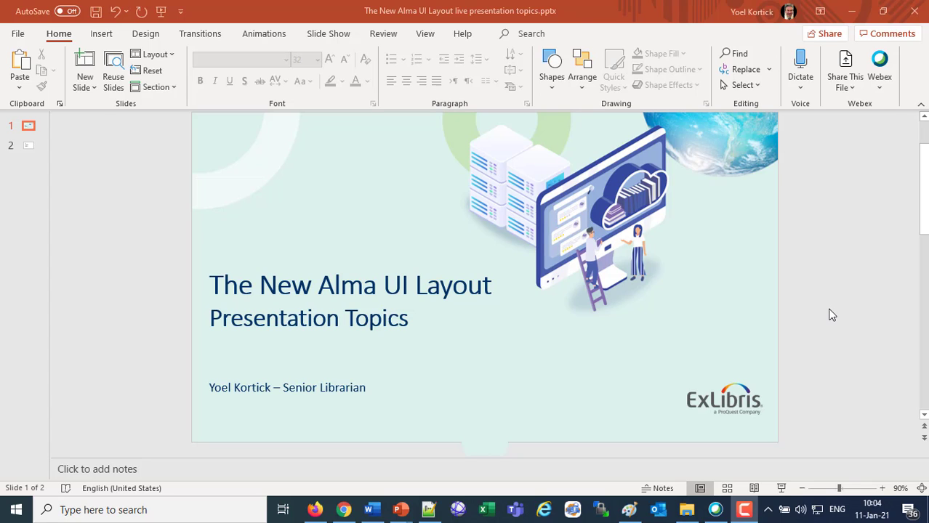
Step: Switch to Alma in Firefox, open the signed-in account's User Details to check the Enable New Layout option, and return to the home page
click(315, 511)
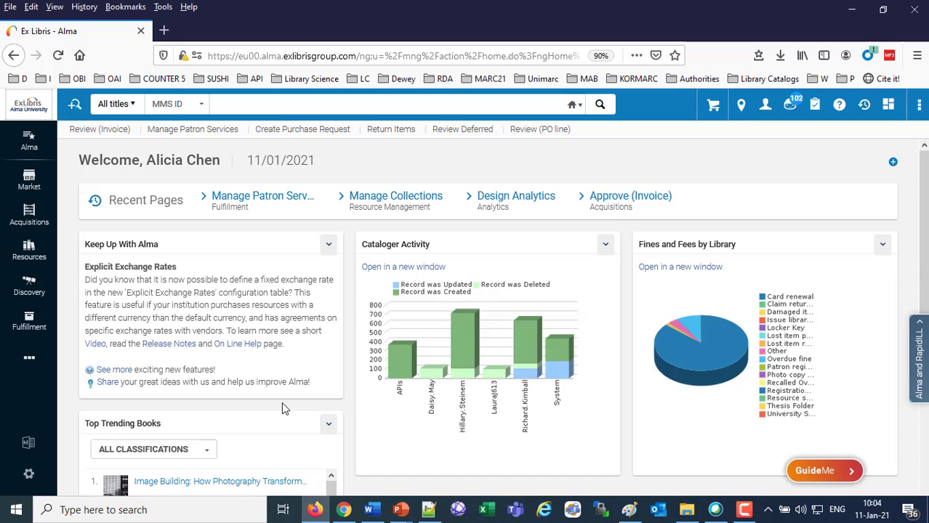
click(766, 105)
click(711, 156)
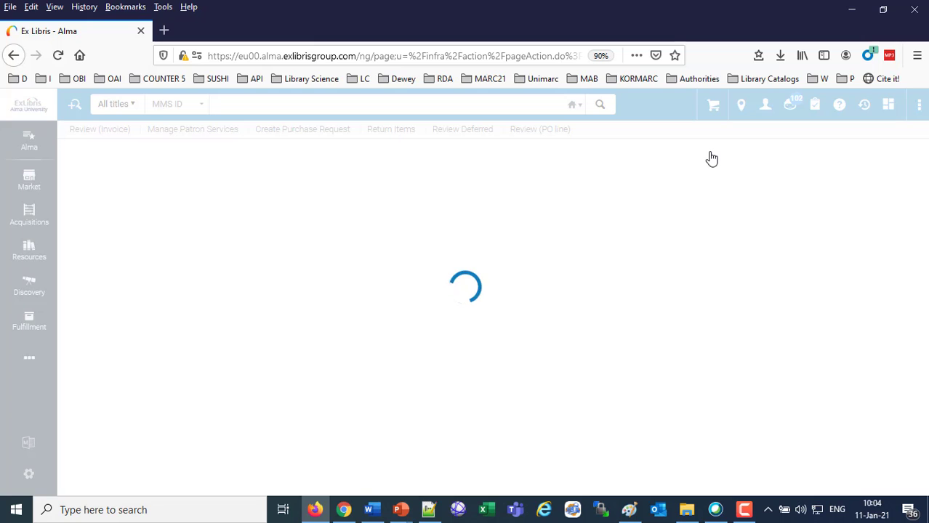
scroll(229, 338, down, 6)
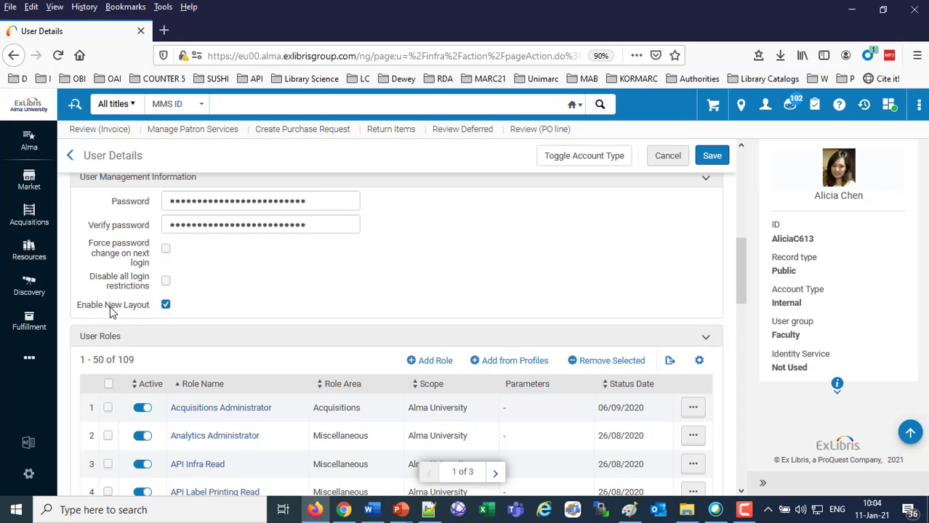
scroll(111, 310, up, 6)
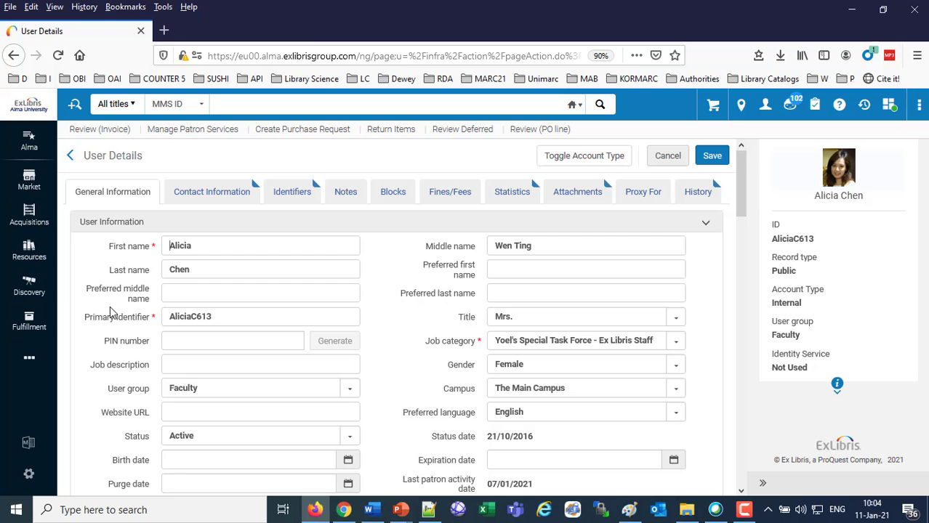
click(24, 103)
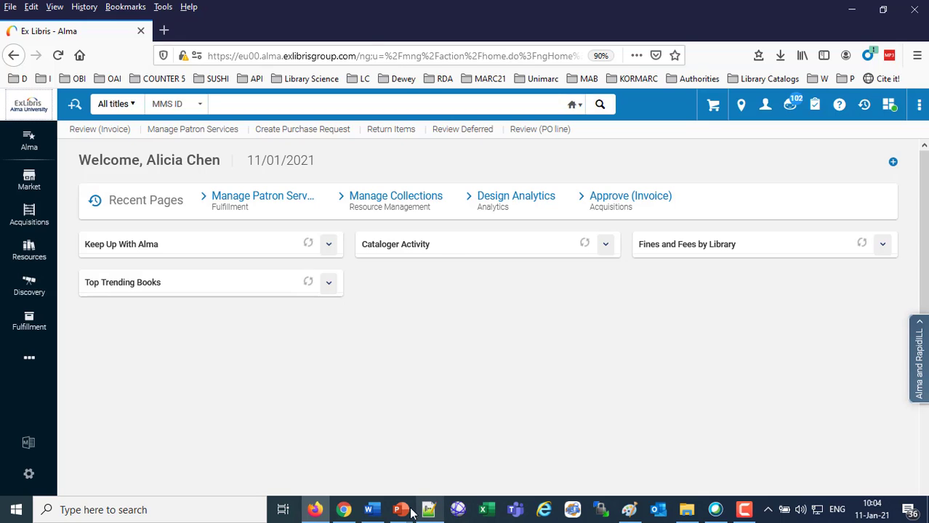
Step: Switch to PowerPoint to view the Topics slide of the live presentation topics deck, and bring up the Introduction slide in The New Alma UI Layout.pptx
mouse_move(404, 510)
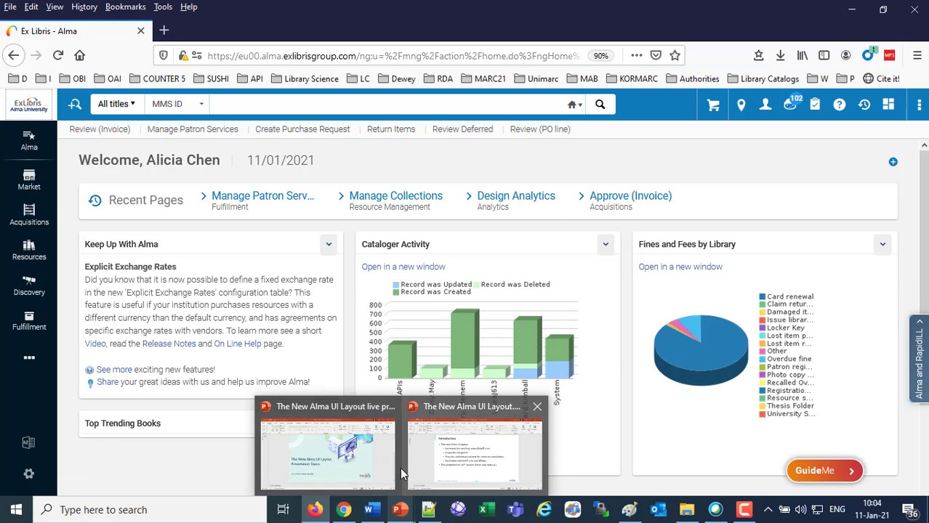
click(373, 472)
scroll(369, 383, down, 1)
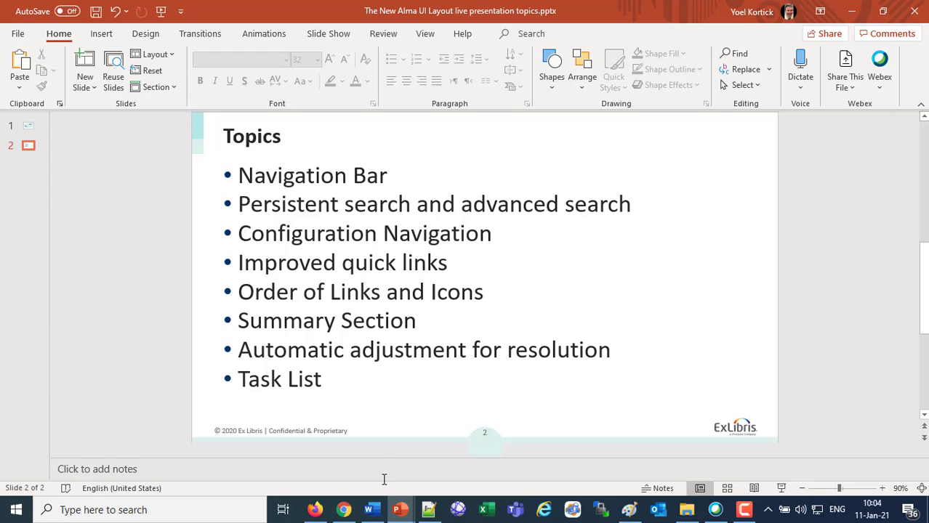
mouse_move(399, 510)
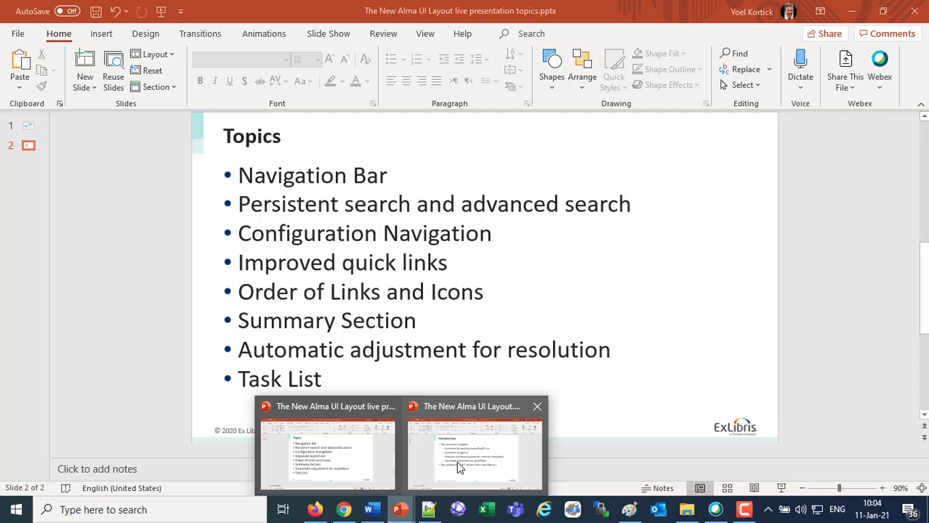
click(456, 463)
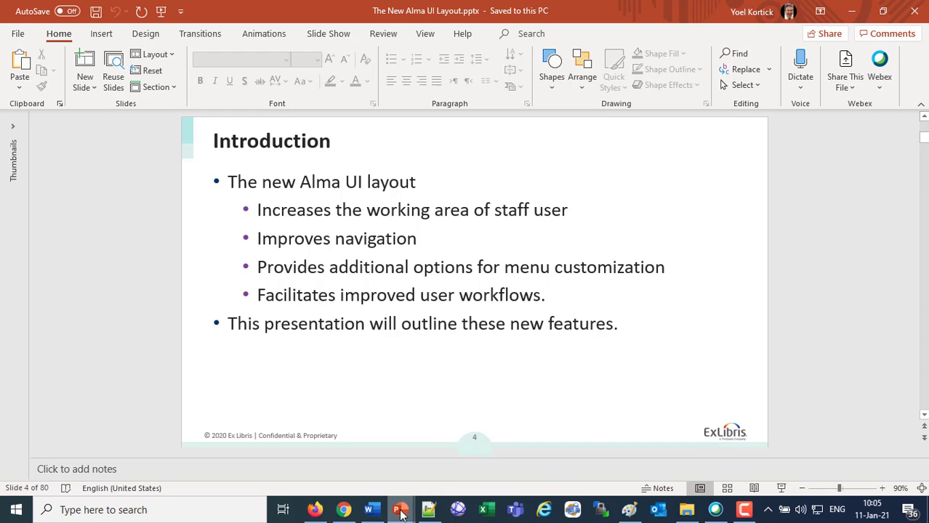
Step: Compare the classic Alma home page in Chrome with the new layout in Firefox, ending in Chrome with the search suggestions dismissed
mouse_move(391, 515)
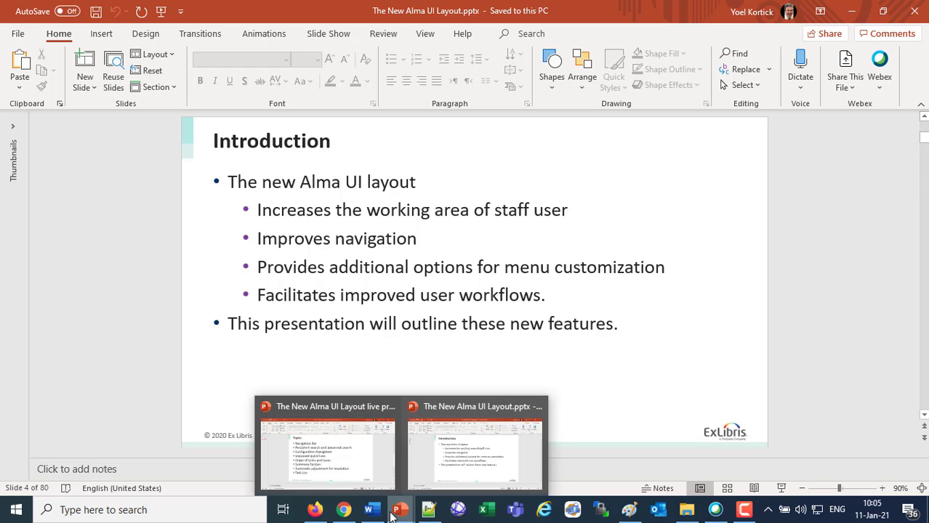
click(344, 512)
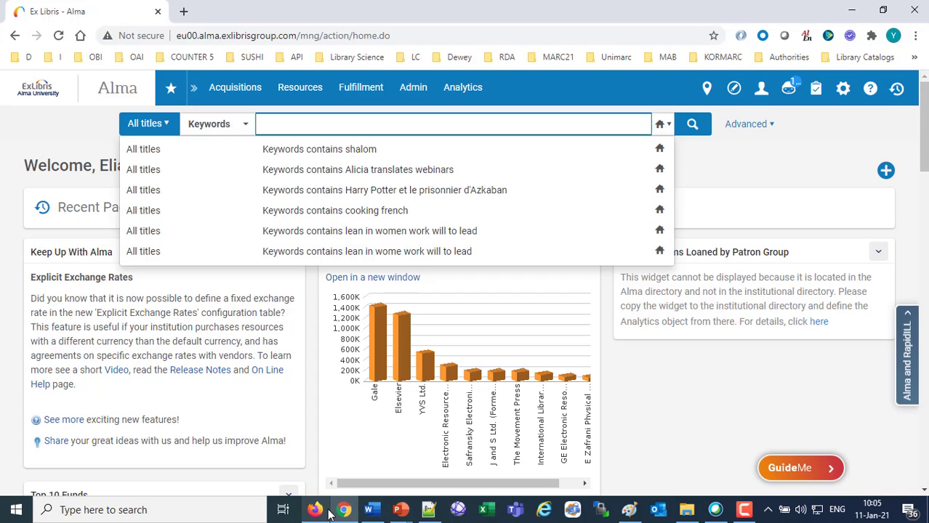
click(317, 512)
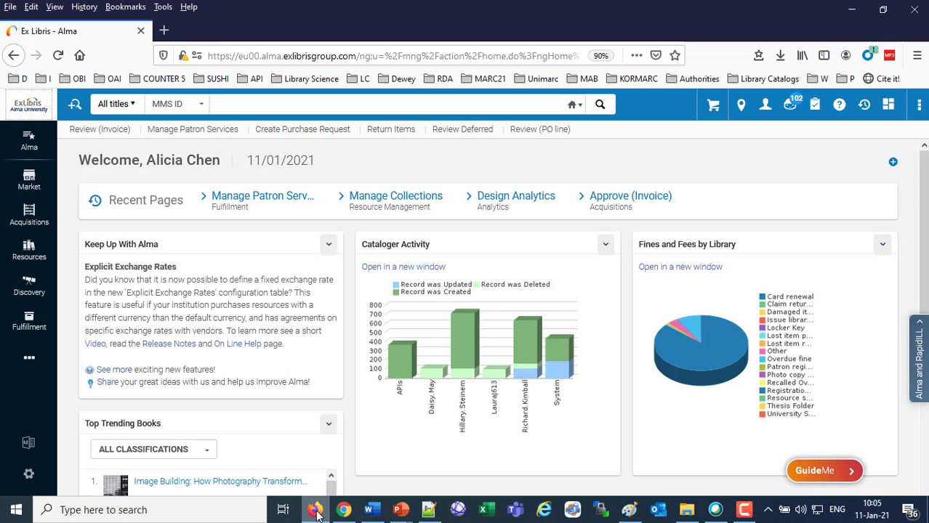
click(344, 512)
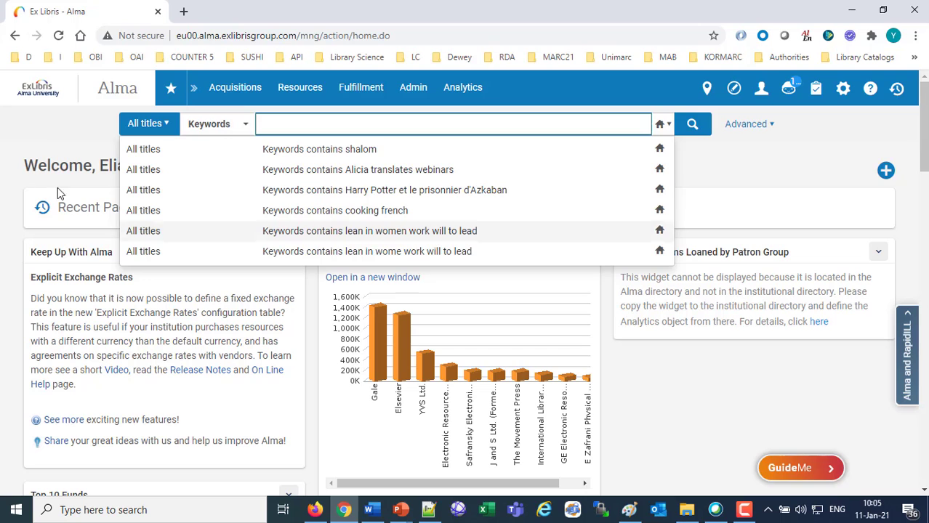
click(40, 149)
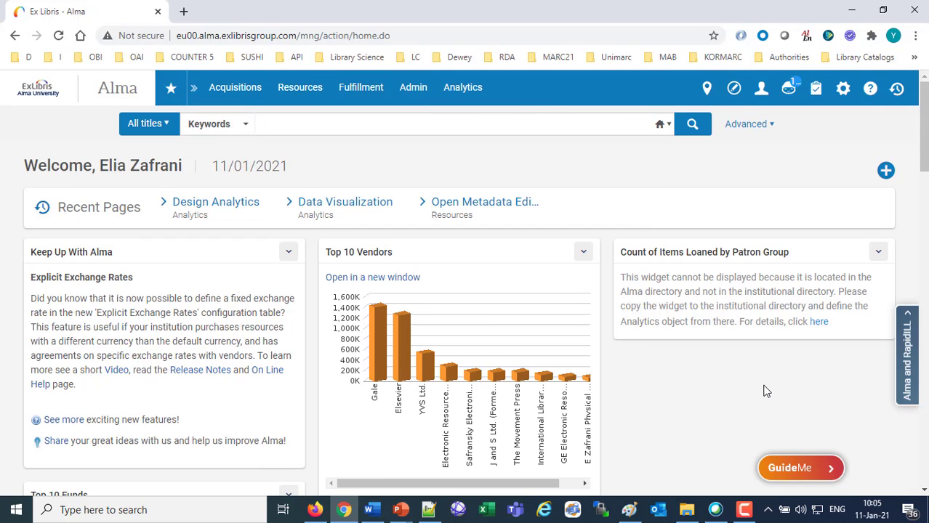
Step: Switch to the new layout in Firefox, collapse the main menu to icons only, and expand it again
click(315, 510)
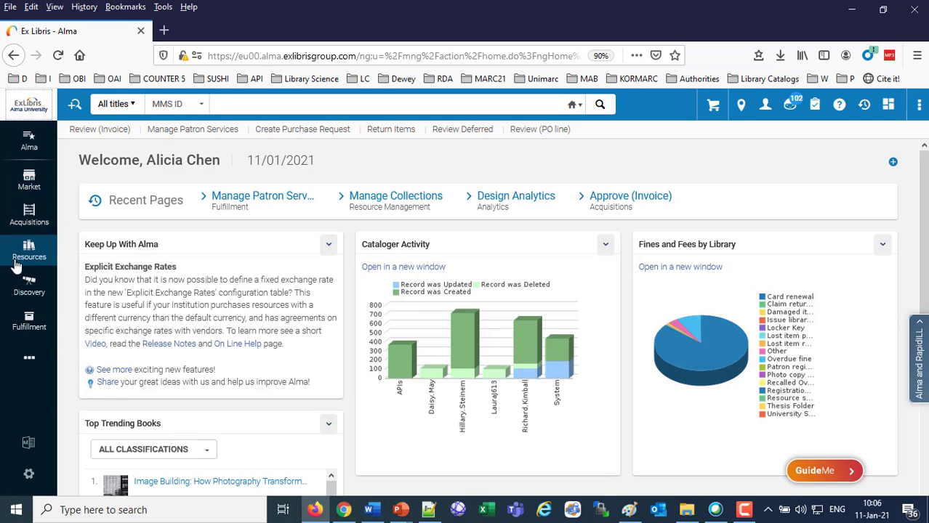
click(29, 144)
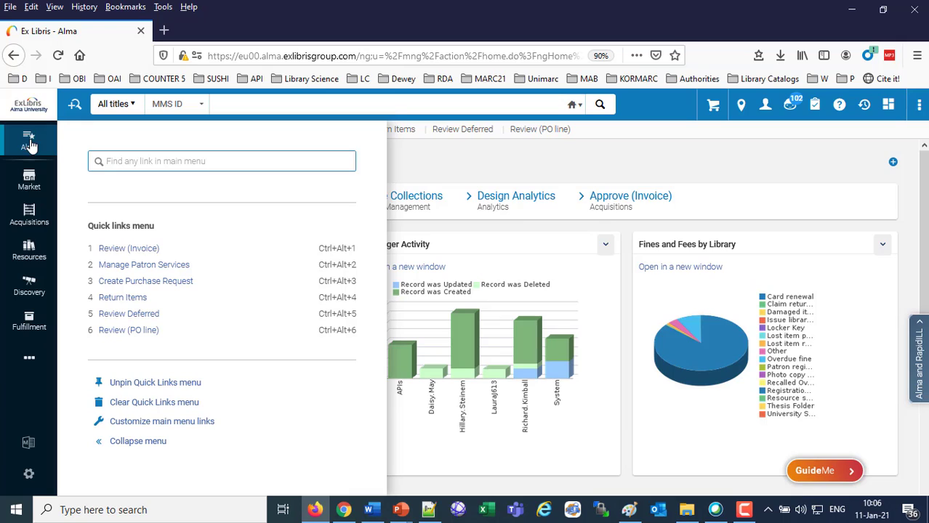
click(138, 441)
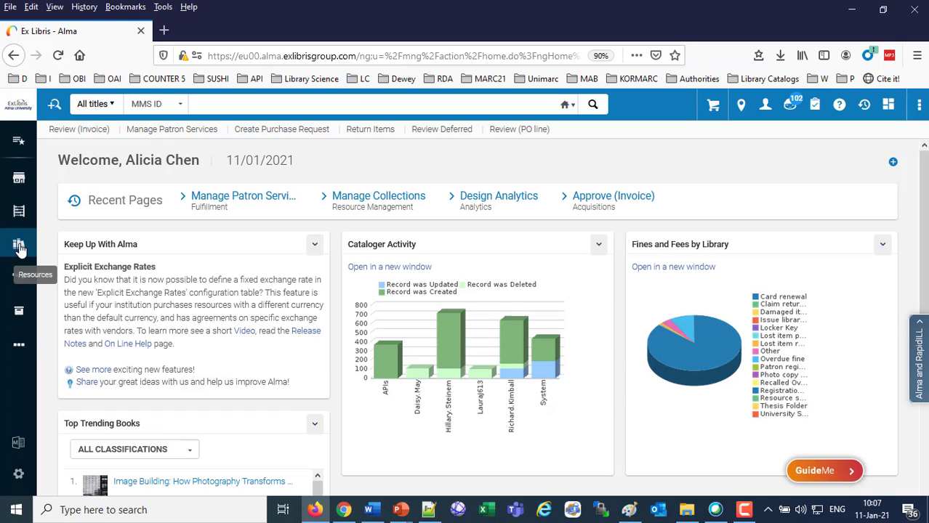
click(19, 142)
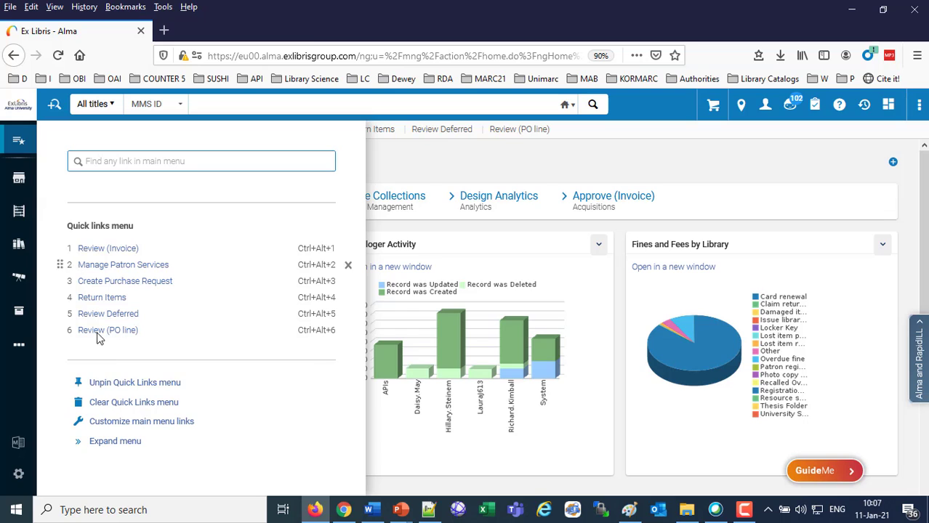
click(116, 443)
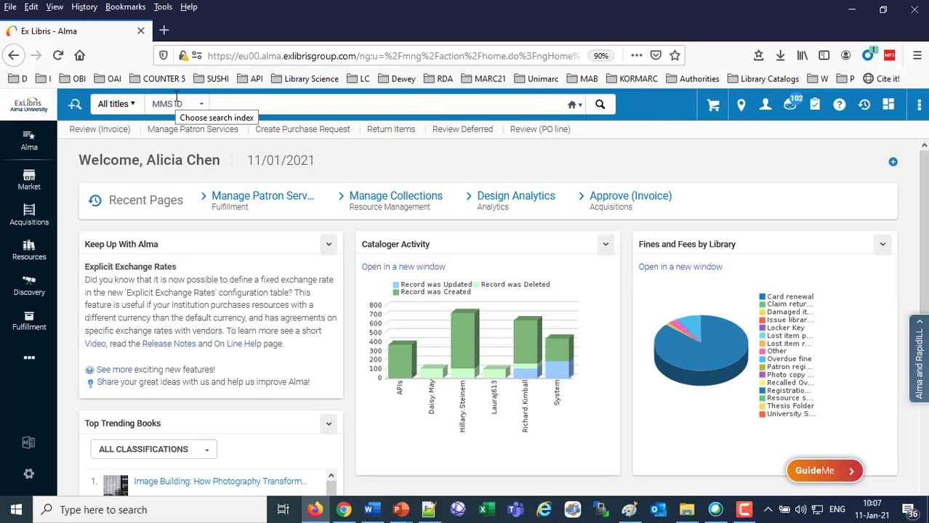
Step: Compare the search bar of the classic layout in Chrome with the persistent search bar of the new layout in Firefox
click(345, 510)
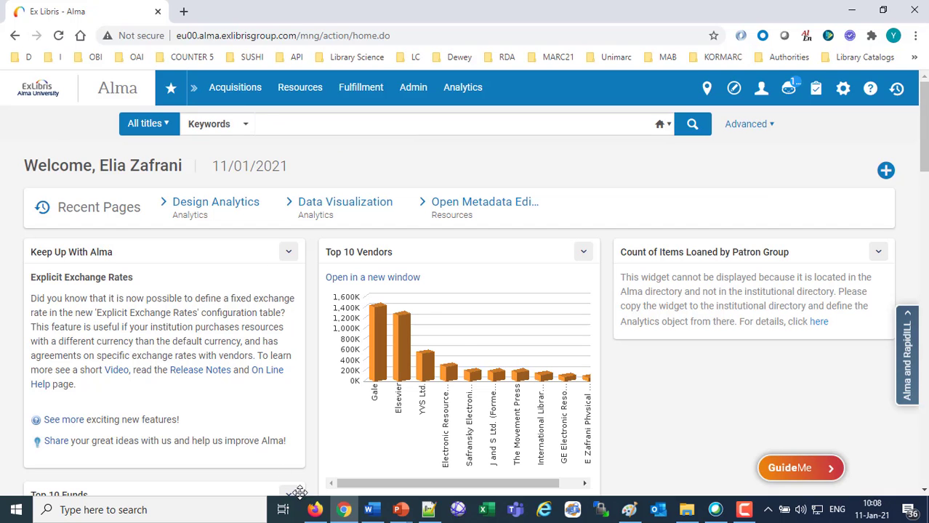
click(315, 510)
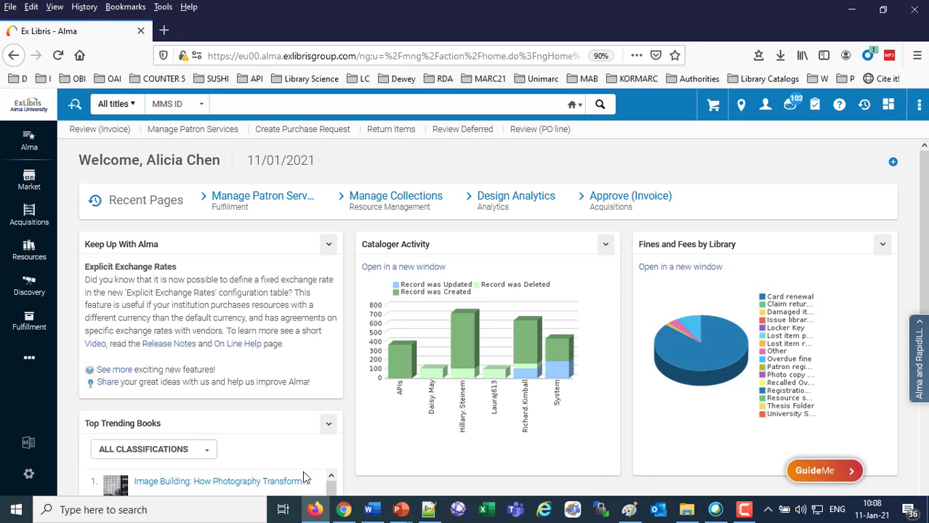
click(345, 510)
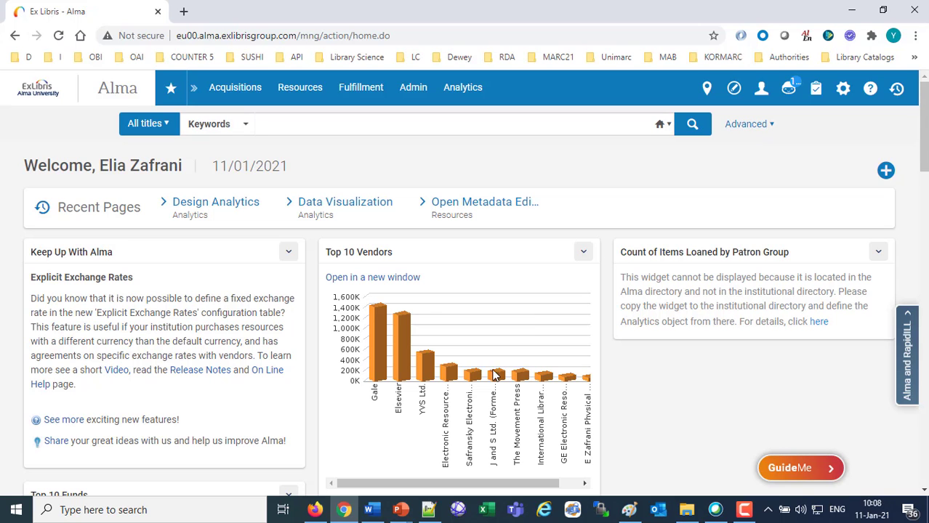
click(315, 512)
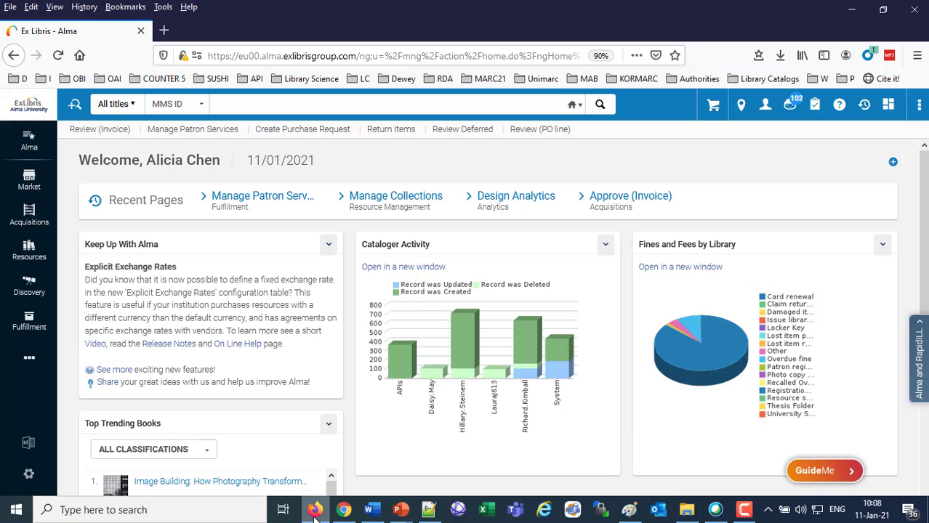
Step: Open and close the advanced search form repeatedly to examine how it appears over the home page
click(80, 114)
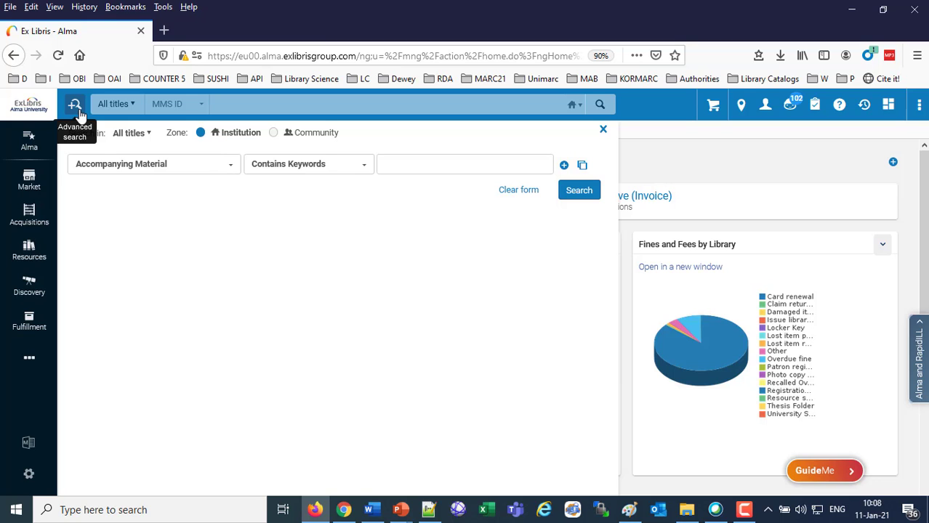
click(80, 114)
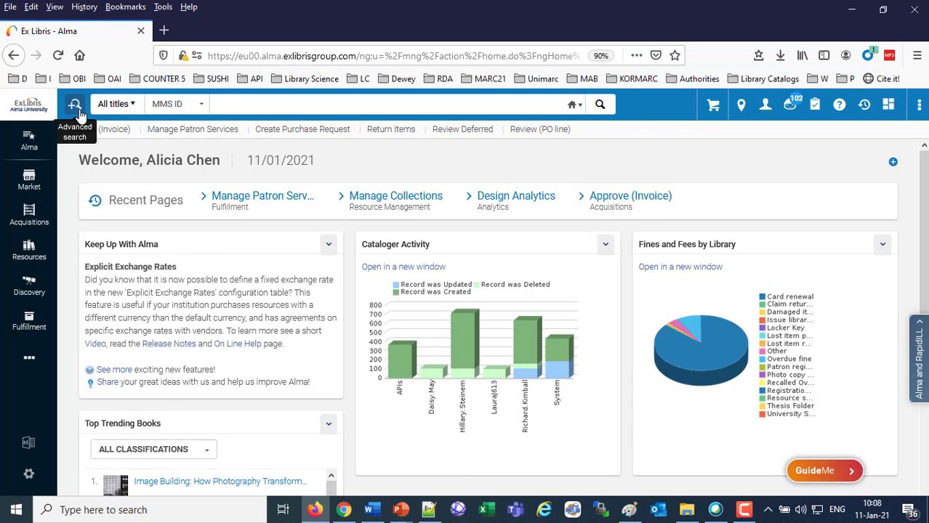
click(80, 114)
click(80, 114)
click(80, 114)
click(80, 115)
click(80, 115)
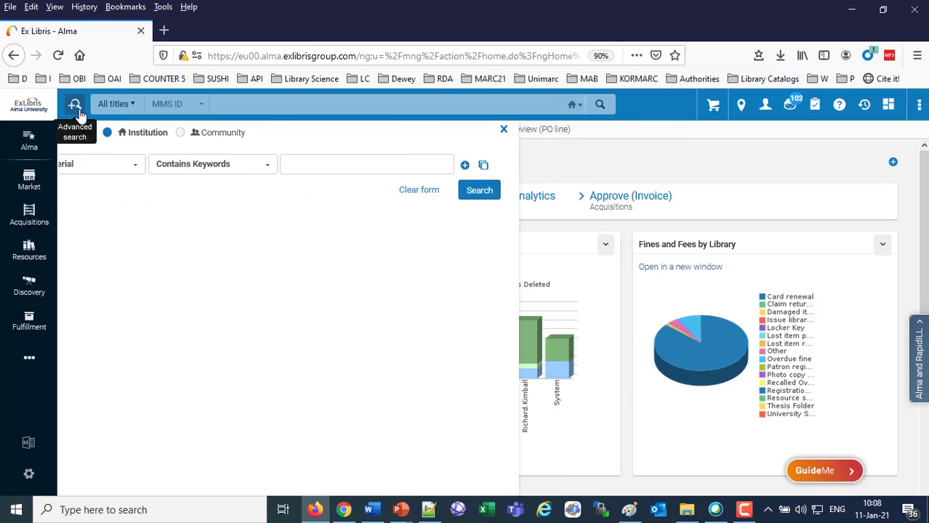
click(80, 114)
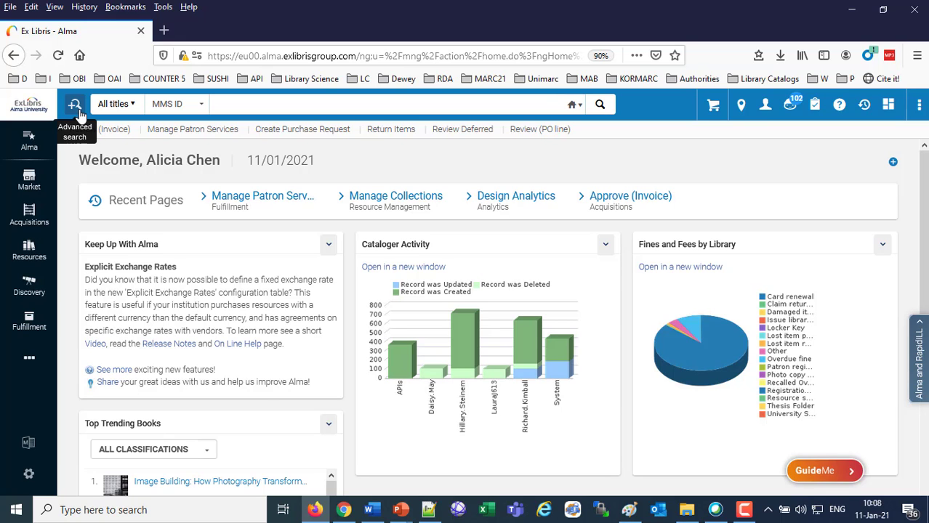
Step: Look at the configuration access in Chrome's classic layout, then open the Configuration dashboard in Firefox's new layout and return to the Alma home page
click(344, 511)
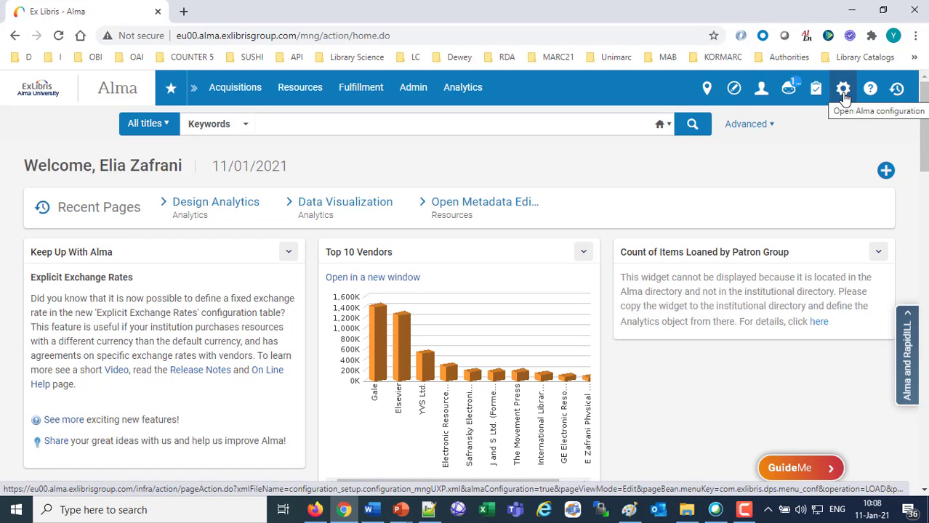
click(325, 514)
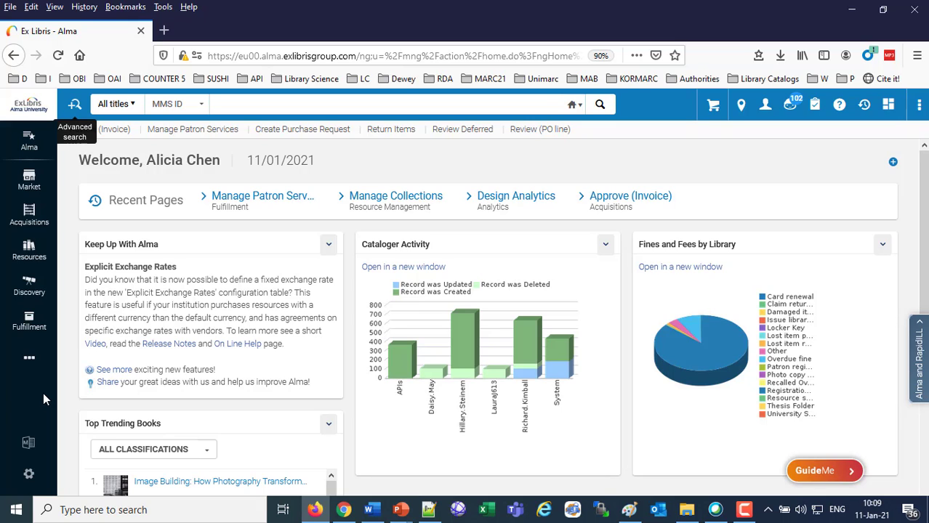
click(29, 476)
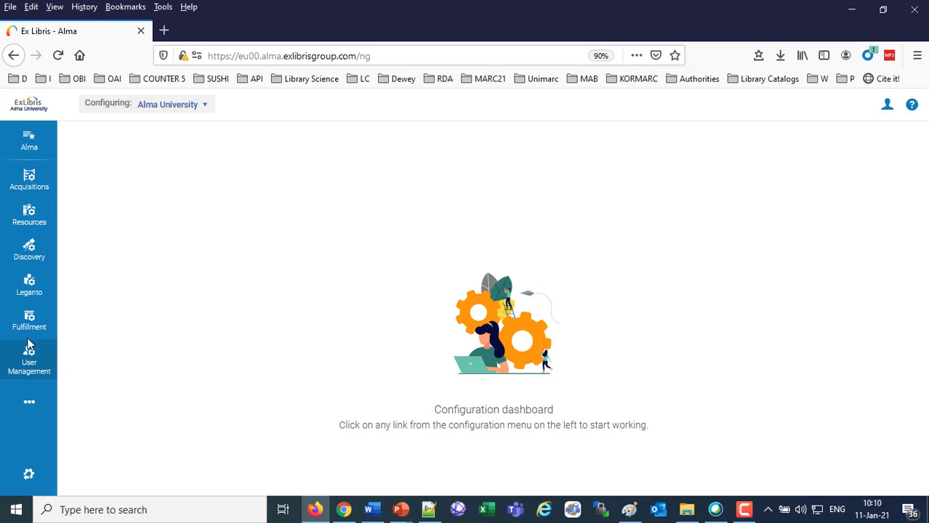
click(29, 477)
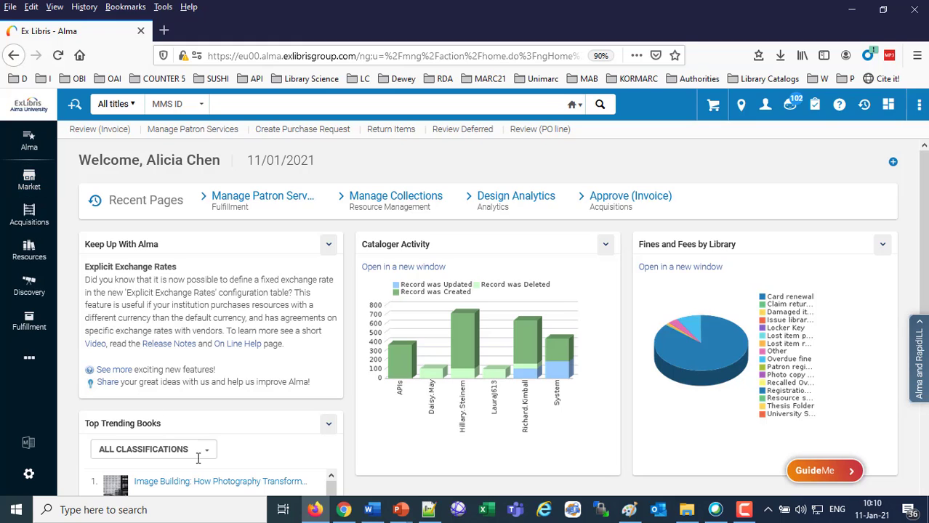
Step: Switch to Chrome, show the quick links in the classic navigation bar, restore the main menu, and return to the new layout in Firefox
click(346, 511)
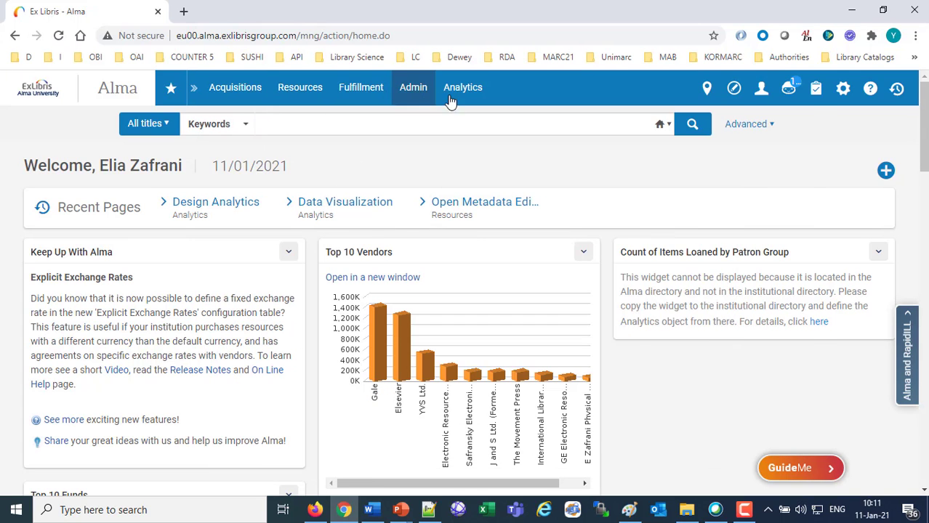
click(172, 94)
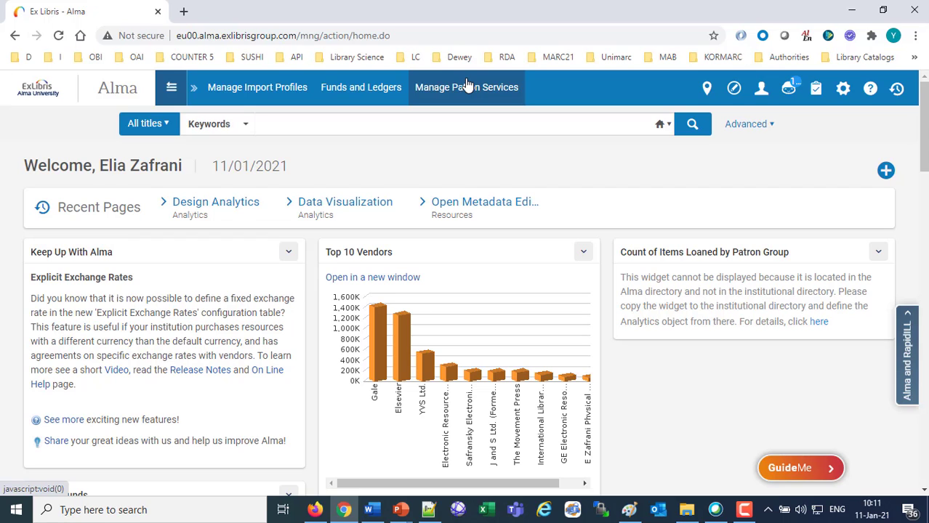
click(172, 91)
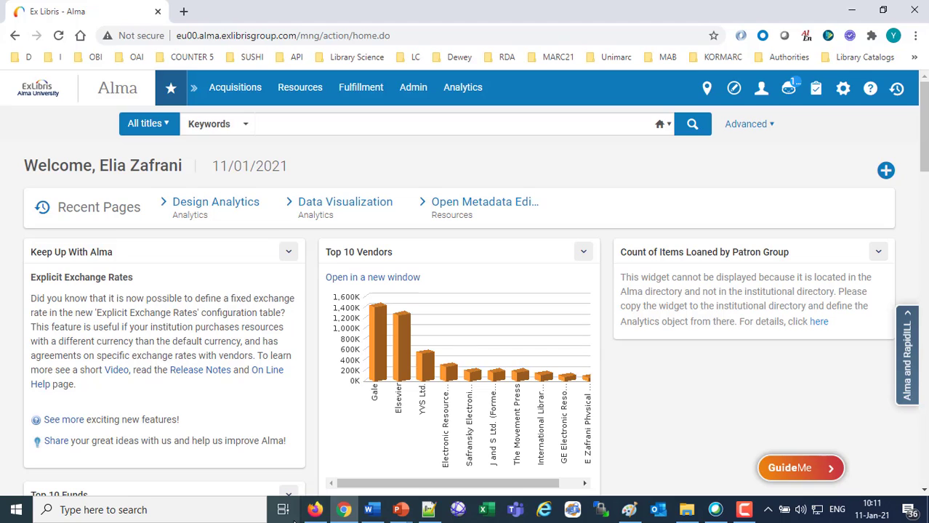
click(315, 510)
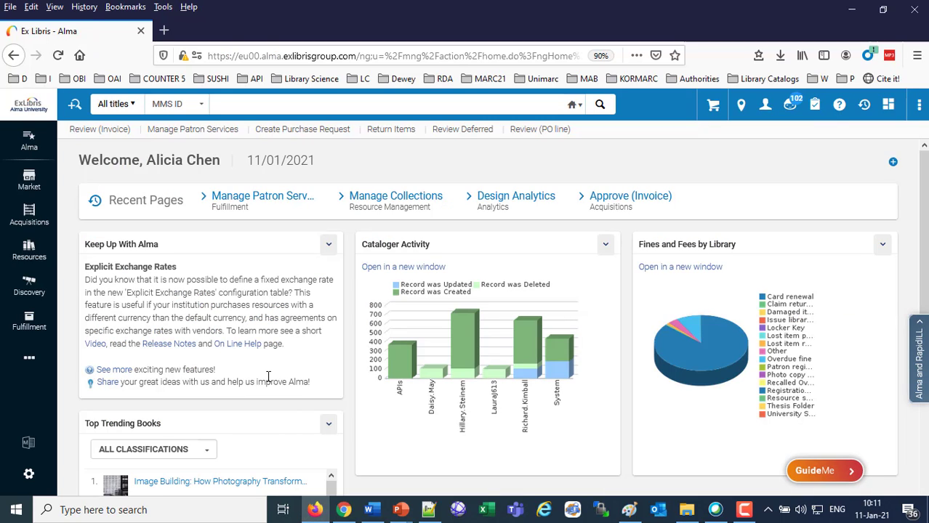
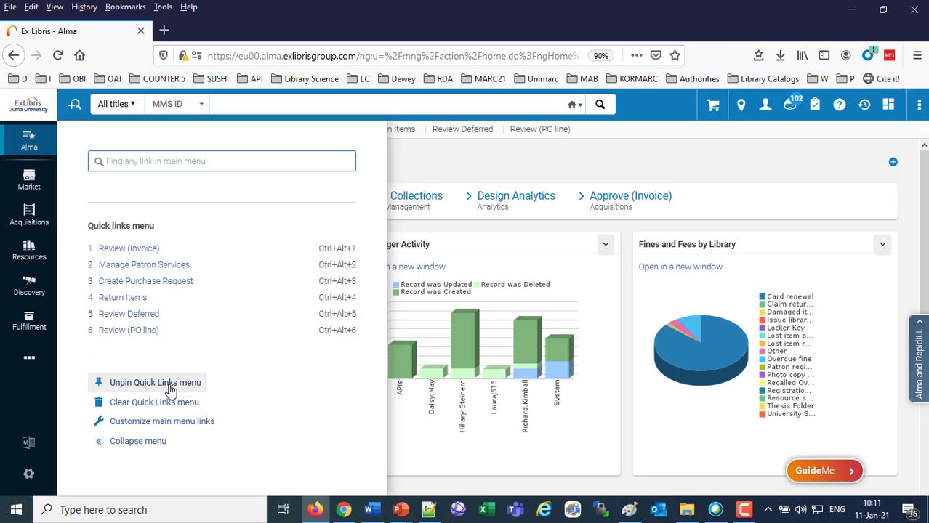
Step: Unpin the Quick Links menu from the home page and pin it back
click(170, 385)
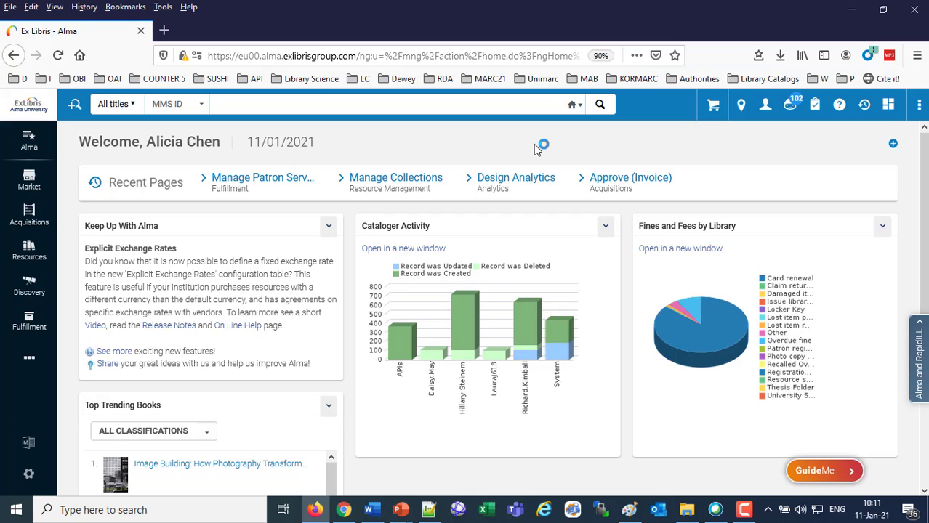
click(29, 142)
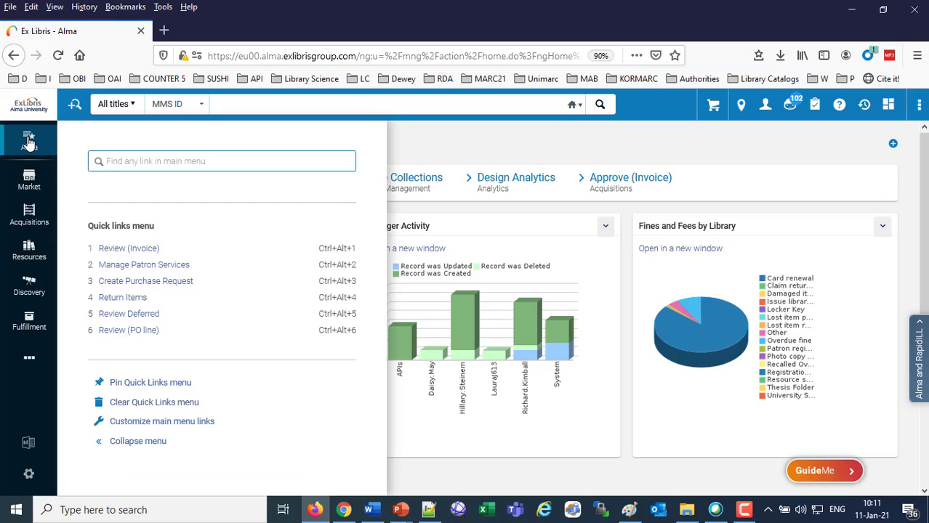
click(158, 387)
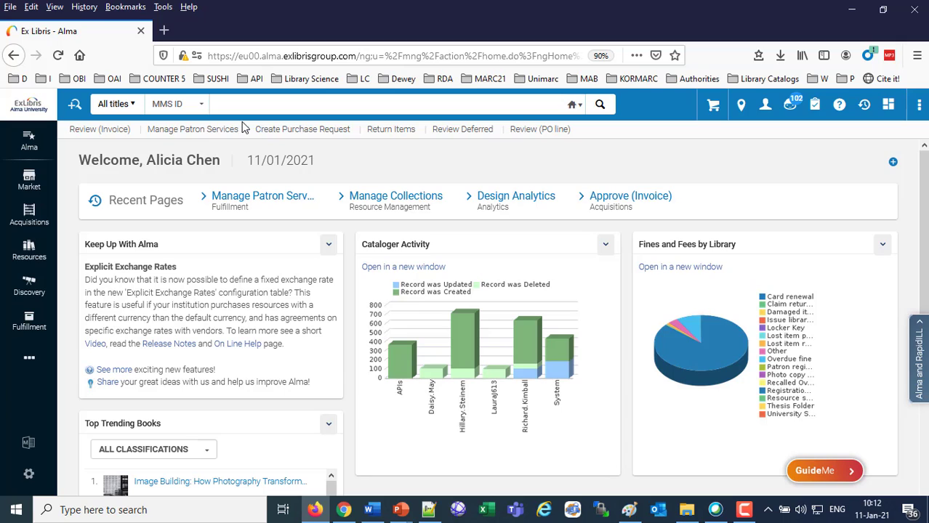
Step: Add Search Profiles from the Discovery menu and Manage display and local fields, found by searching "dis", to the quick links
click(25, 296)
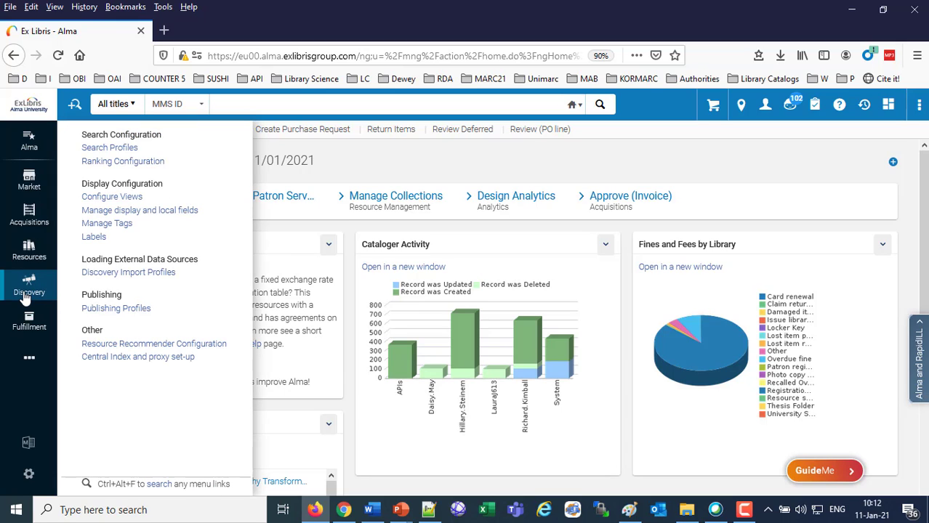
click(75, 148)
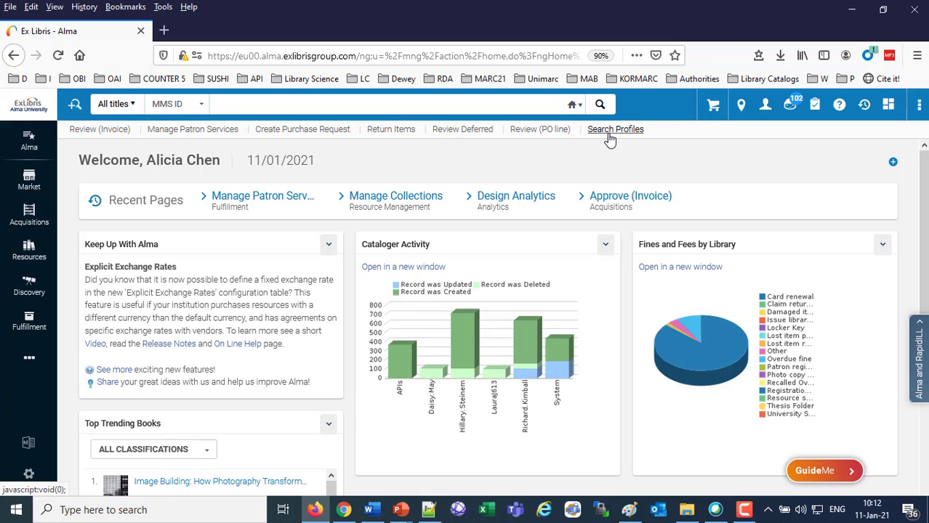
click(26, 144)
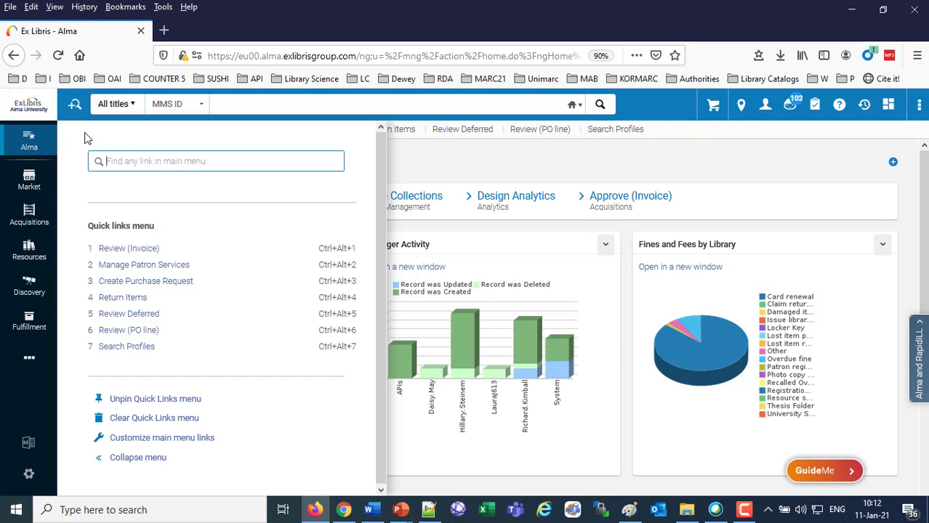
text(dis)
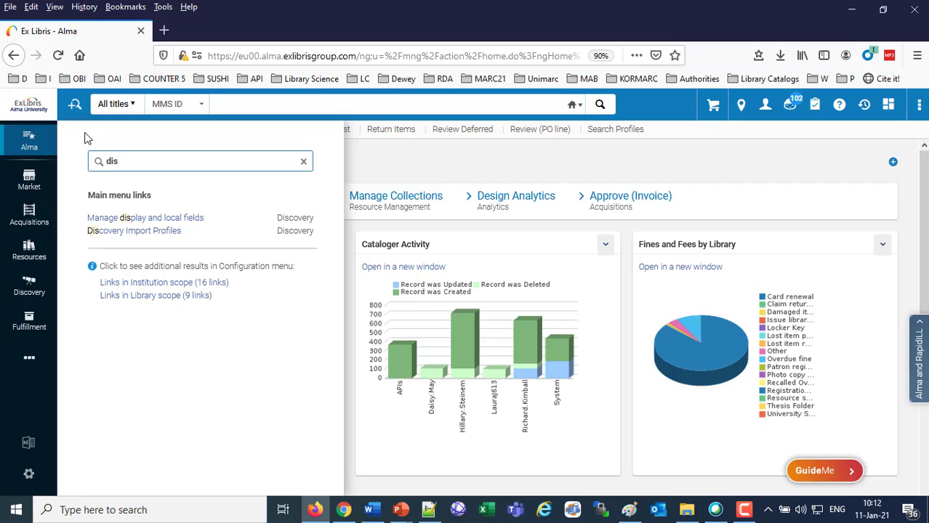
click(80, 218)
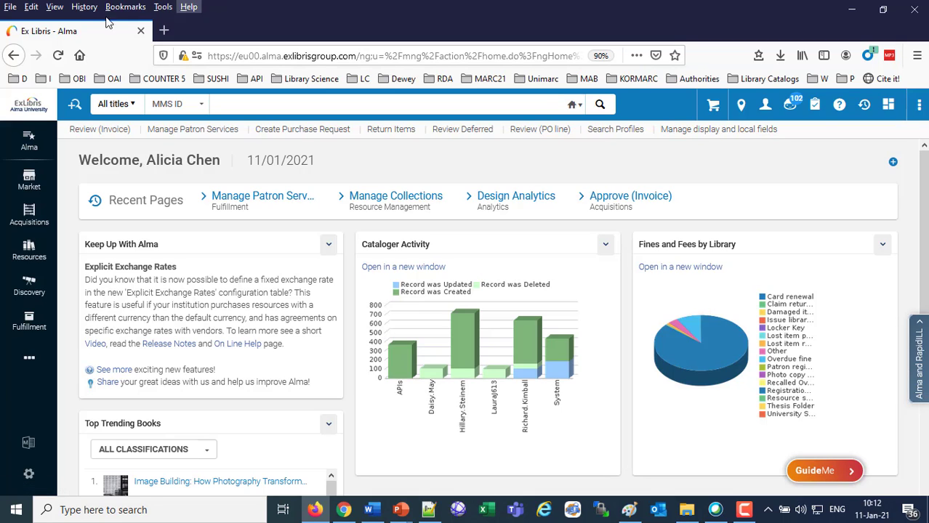
Step: Remove Manage display and local fields and Search Profiles from the quick links, and move Return Items to first place
click(29, 140)
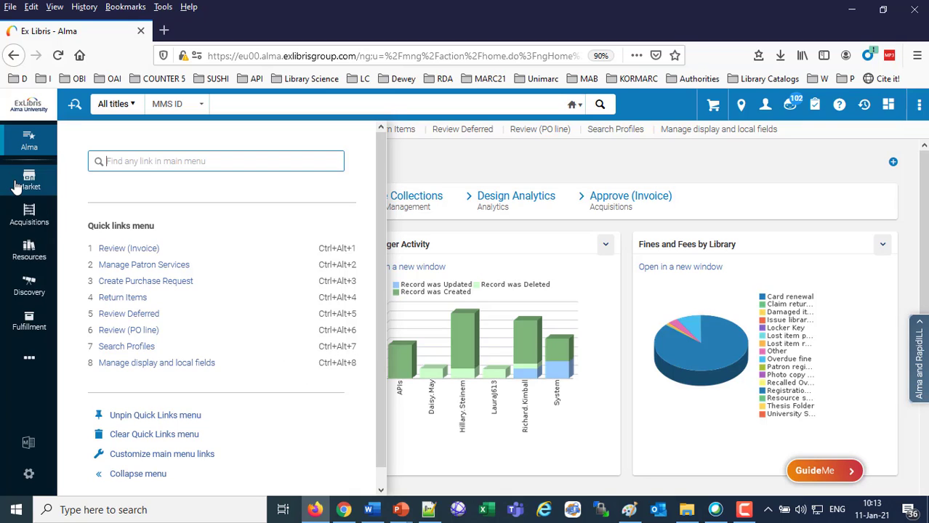
click(369, 363)
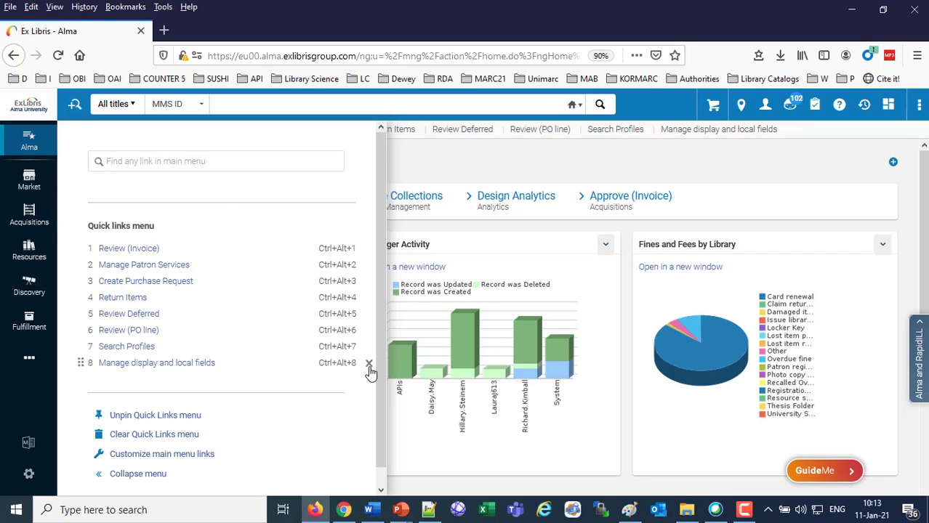
click(368, 349)
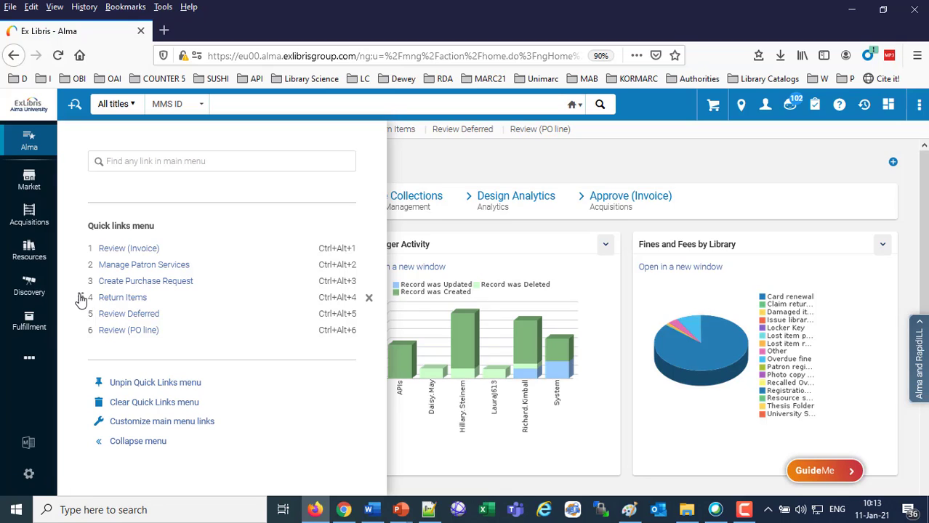
drag(76, 298, 80, 249)
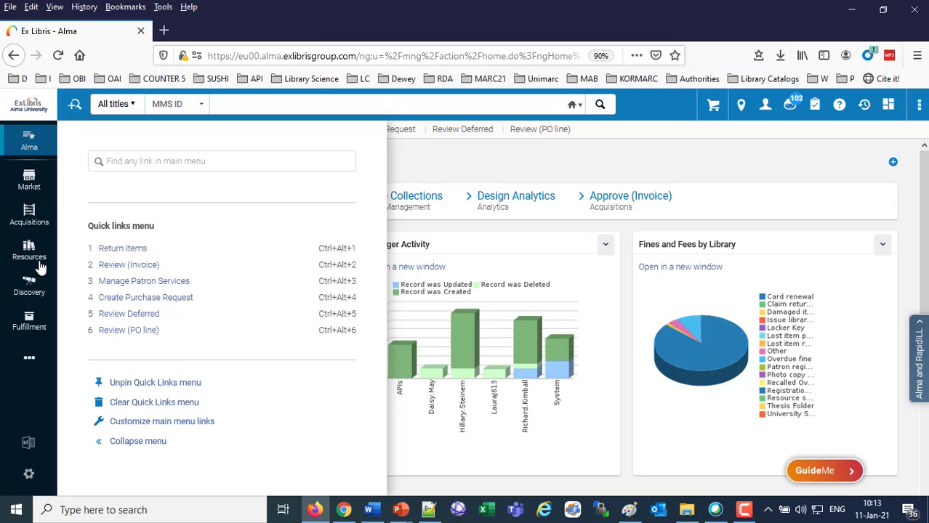
click(678, 129)
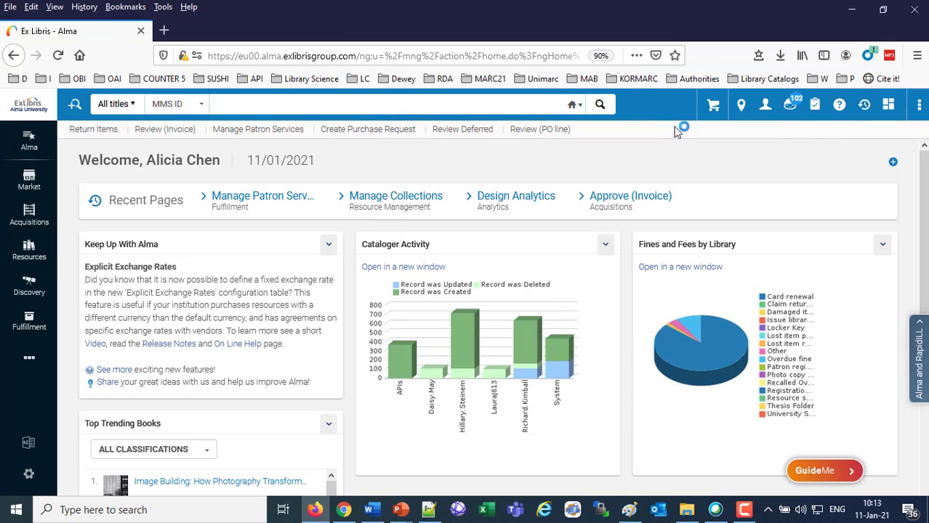
Step: Switch to Chrome to look at the classic layout's main menu bar, and return to the new layout in Firefox
click(347, 513)
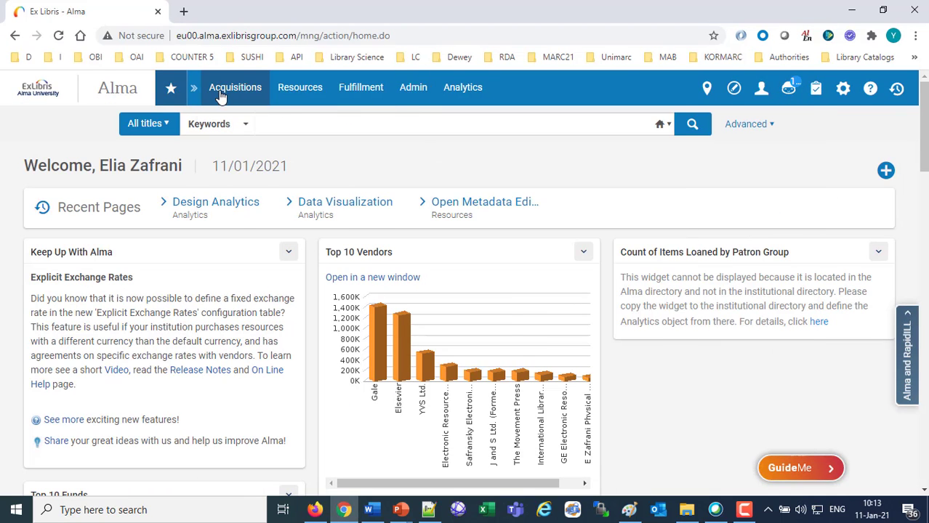
mouse_move(298, 92)
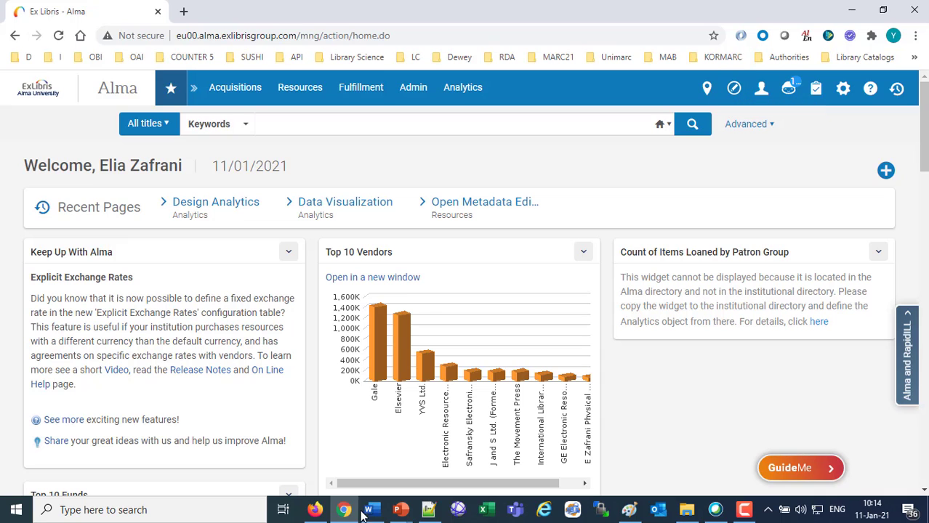
click(313, 510)
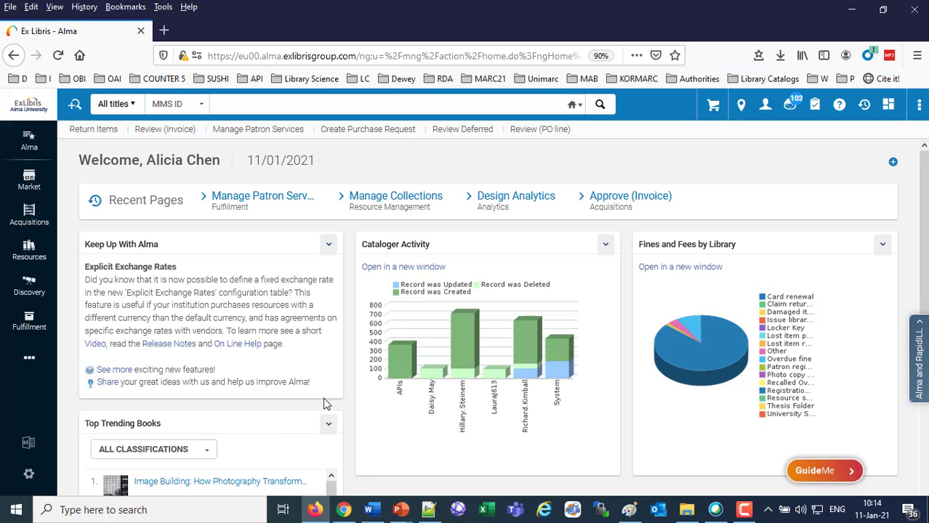
Step: Customize the persistent menu icons by hiding the Help icon and moving the tasks clipboard icon to first place, and save
click(921, 108)
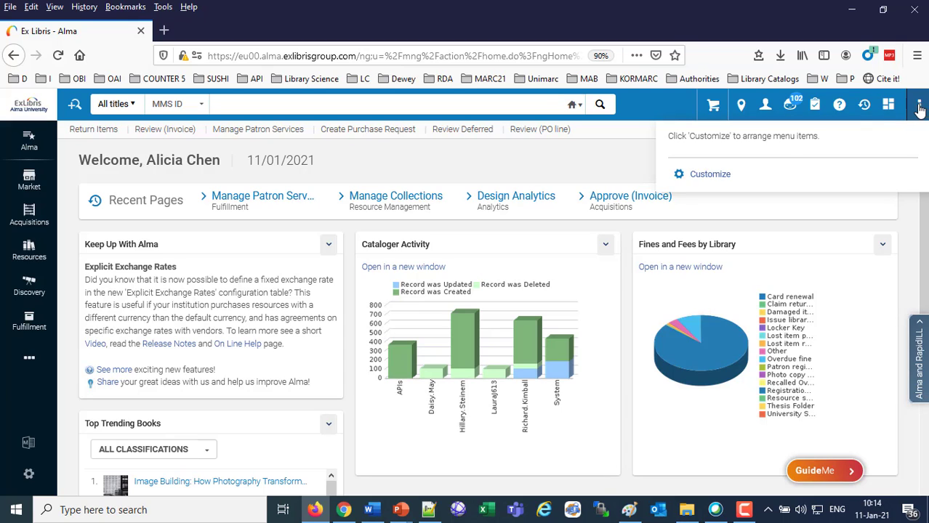
click(707, 176)
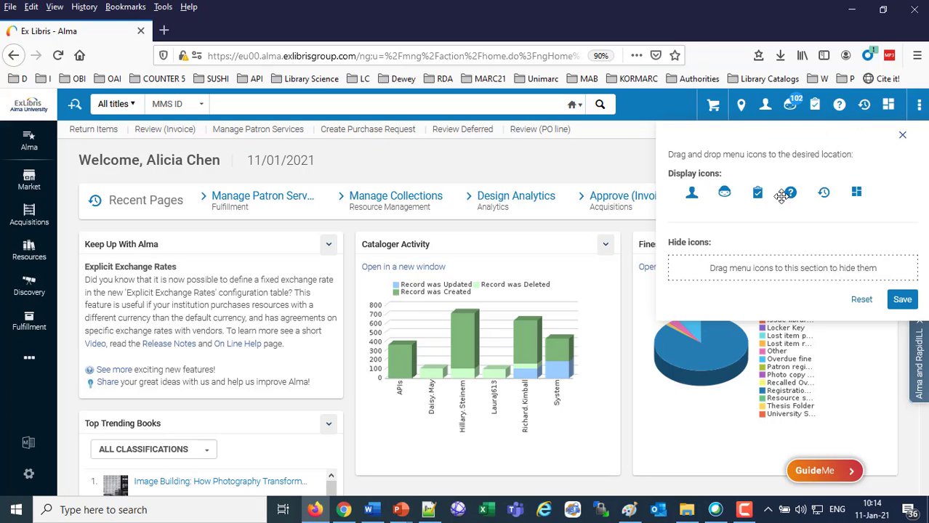
drag(780, 191, 777, 271)
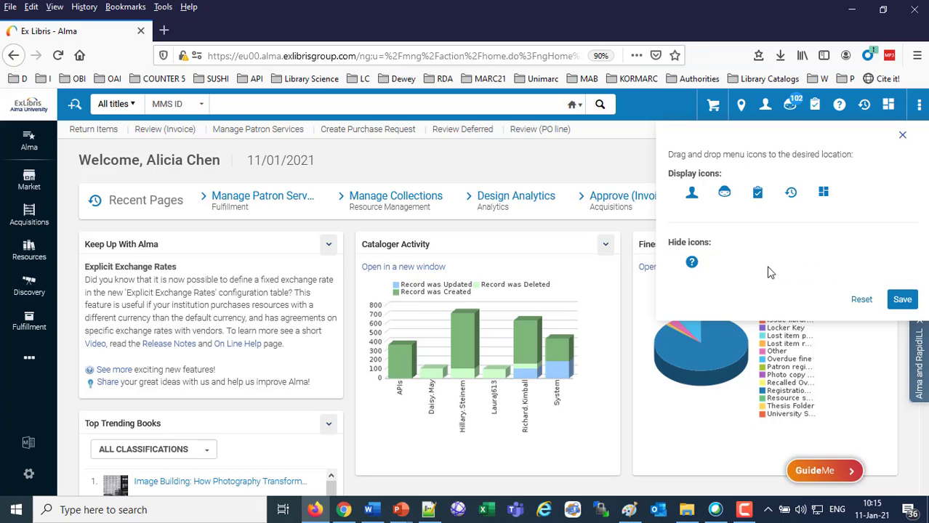
drag(823, 193, 669, 202)
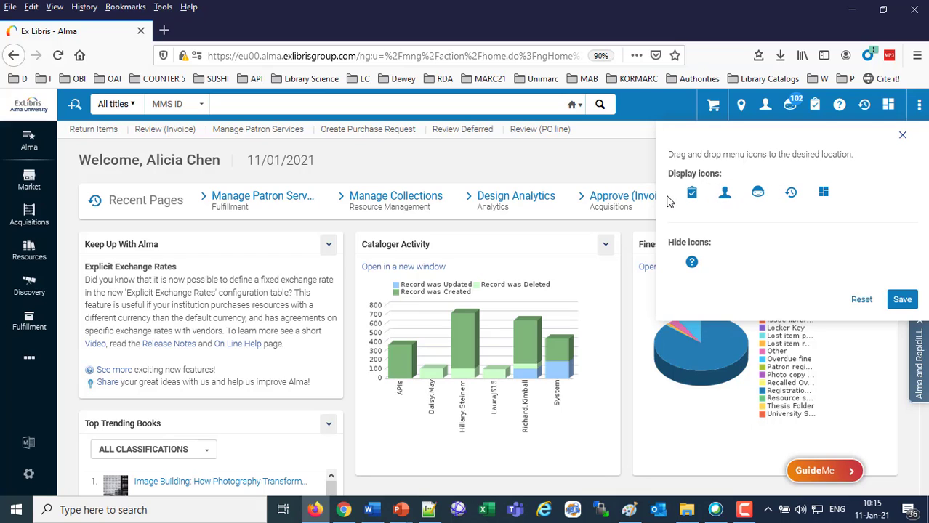
click(901, 300)
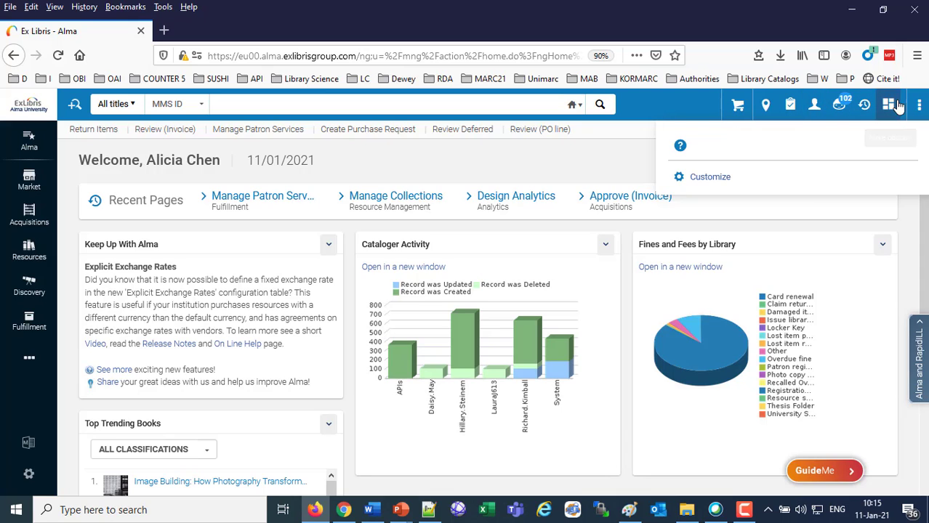
Step: Hide the View Recommendations icon as well, save the customization, and check the list of hidden icons
click(921, 107)
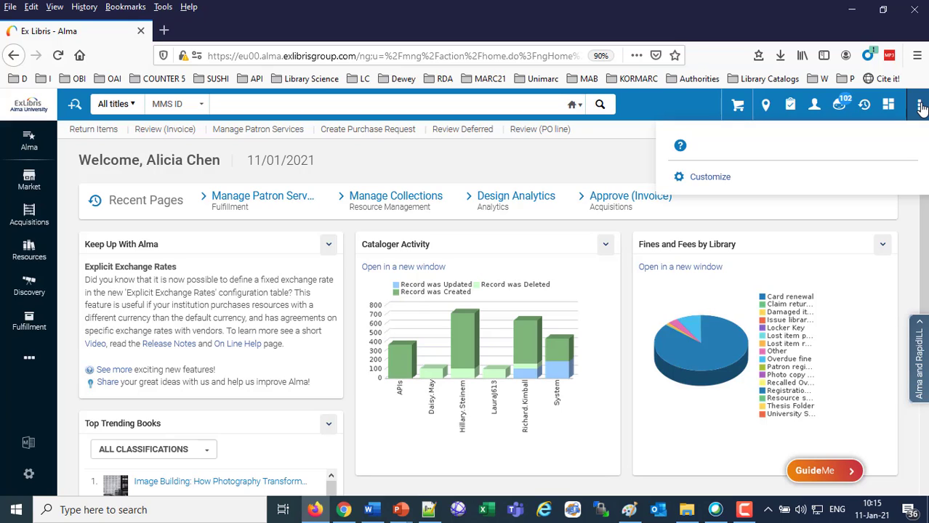
click(691, 176)
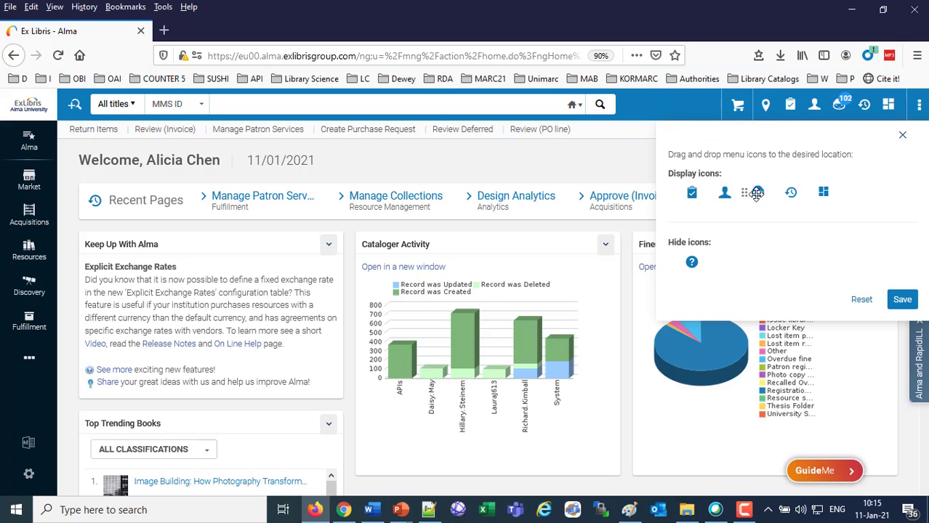
drag(759, 193, 753, 277)
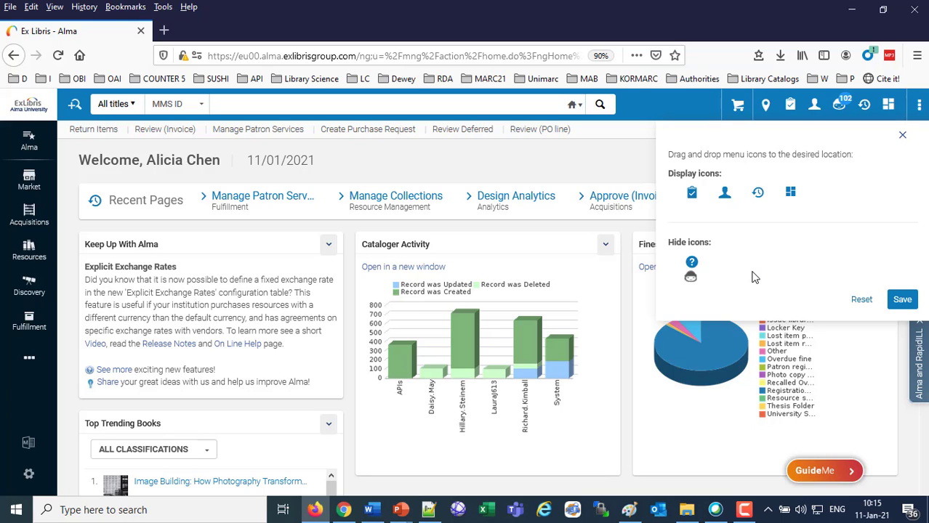
click(905, 300)
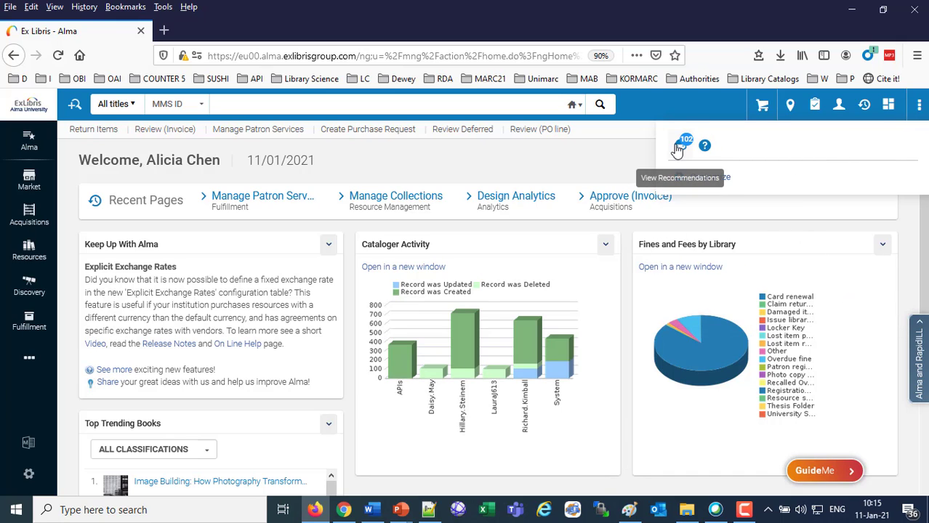
click(917, 108)
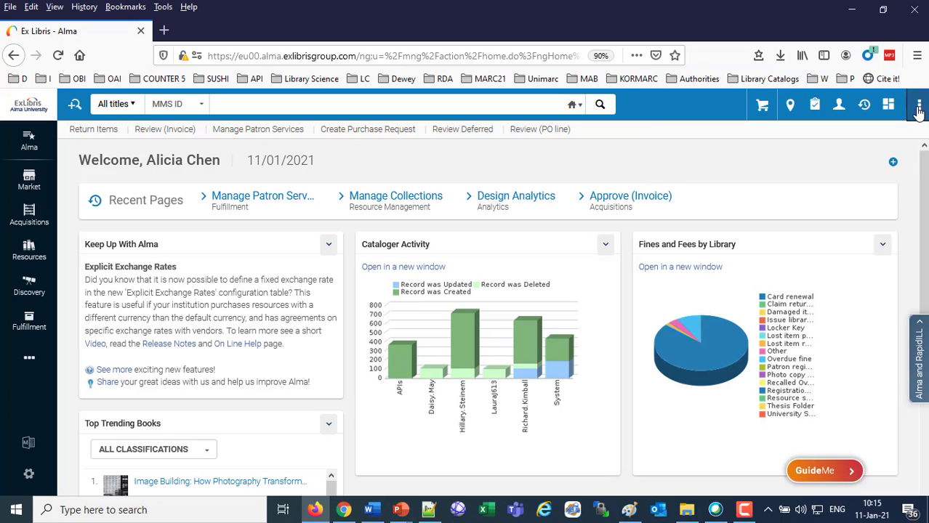
click(917, 109)
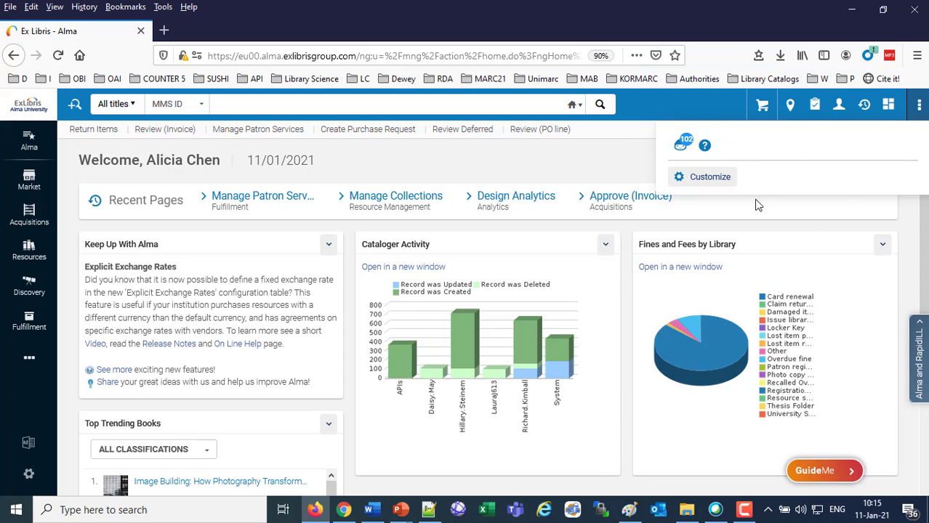
click(912, 231)
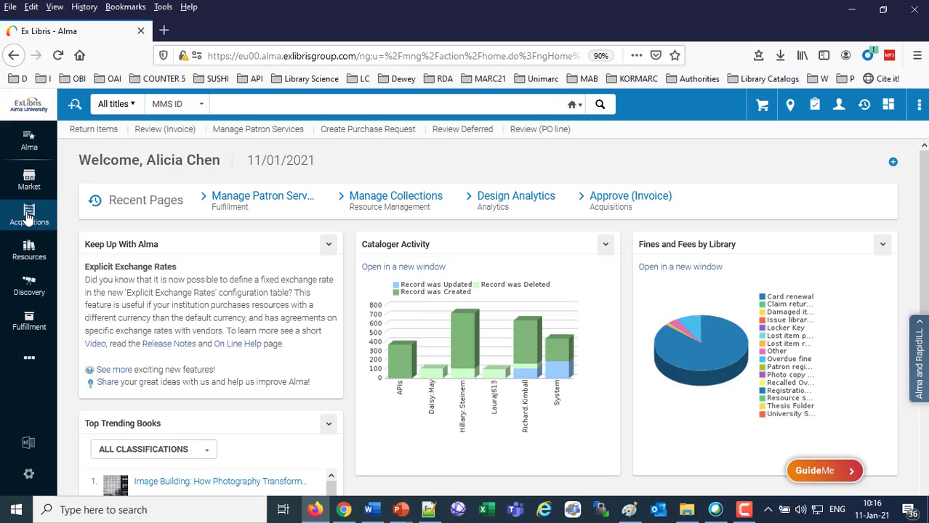
Step: Customize the main menu links by hiding Acquisitions and moving Analytics to first place, and return to the home page
click(29, 139)
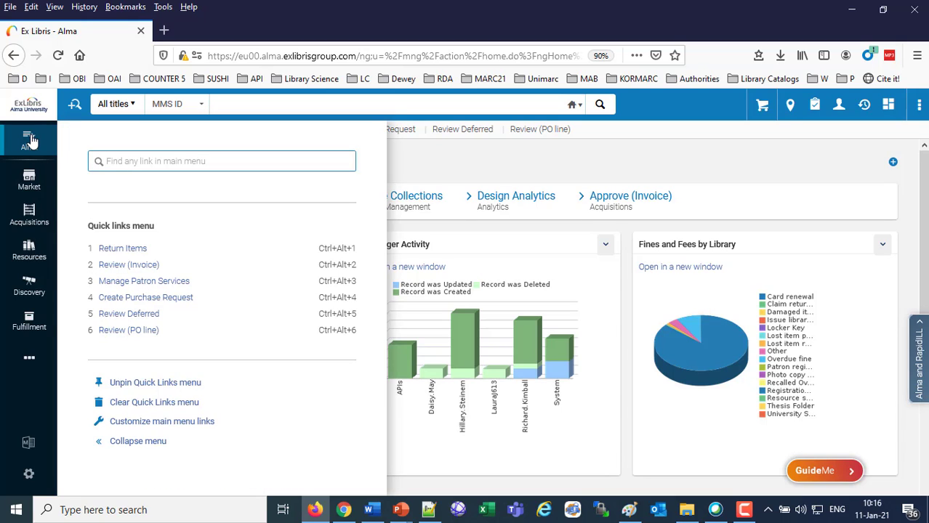
click(153, 424)
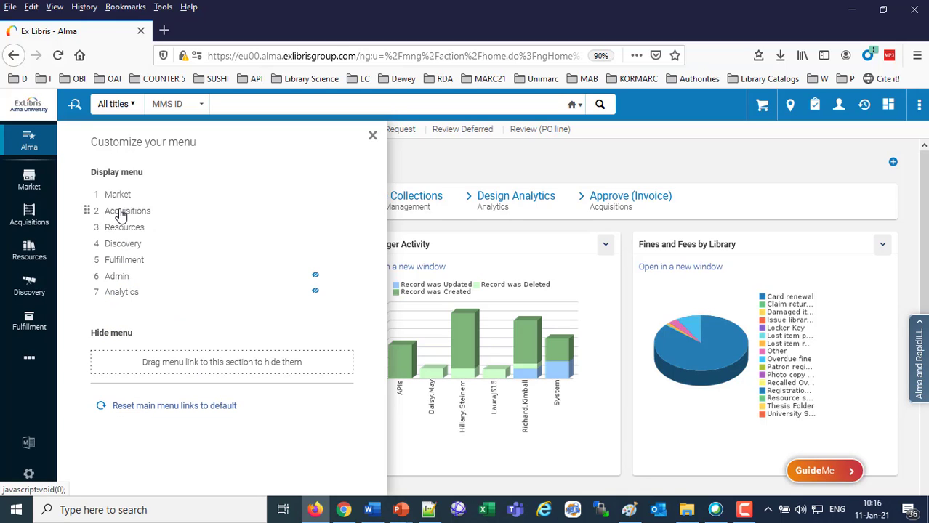
drag(121, 212, 162, 333)
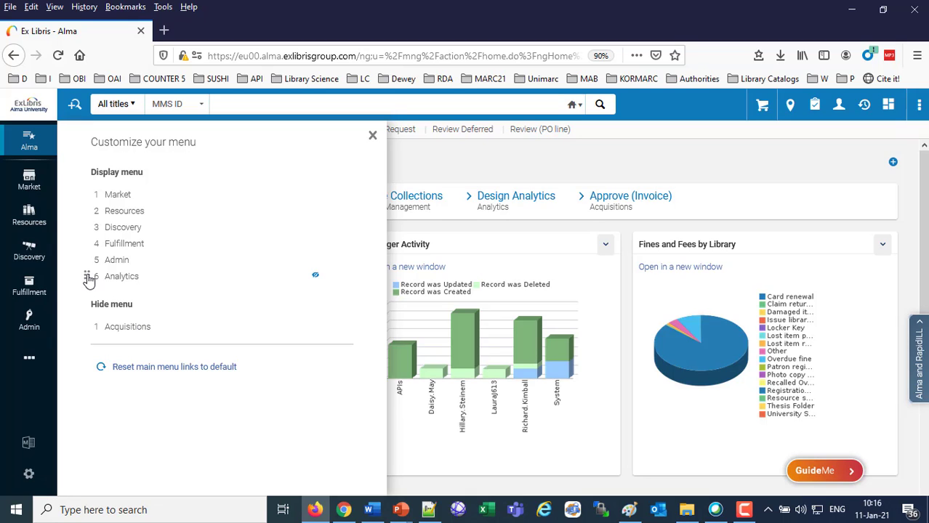
drag(86, 280, 89, 180)
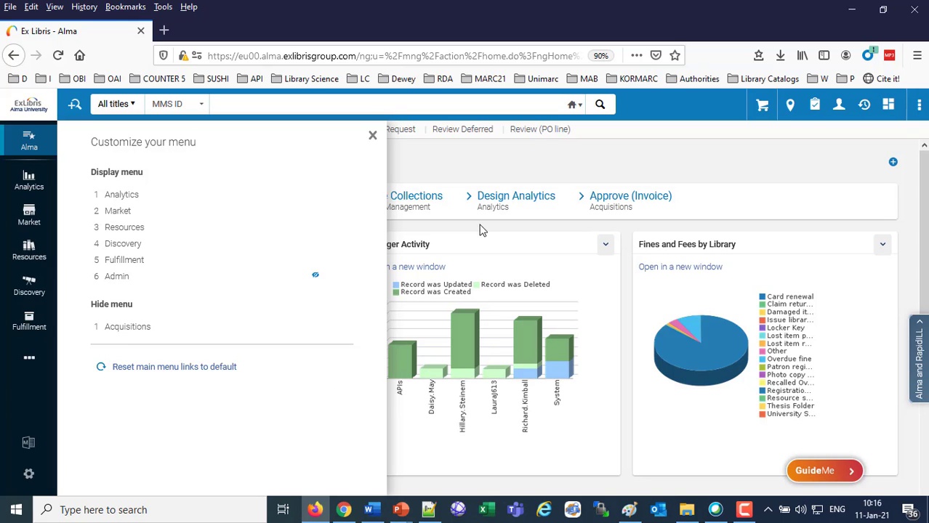
click(374, 136)
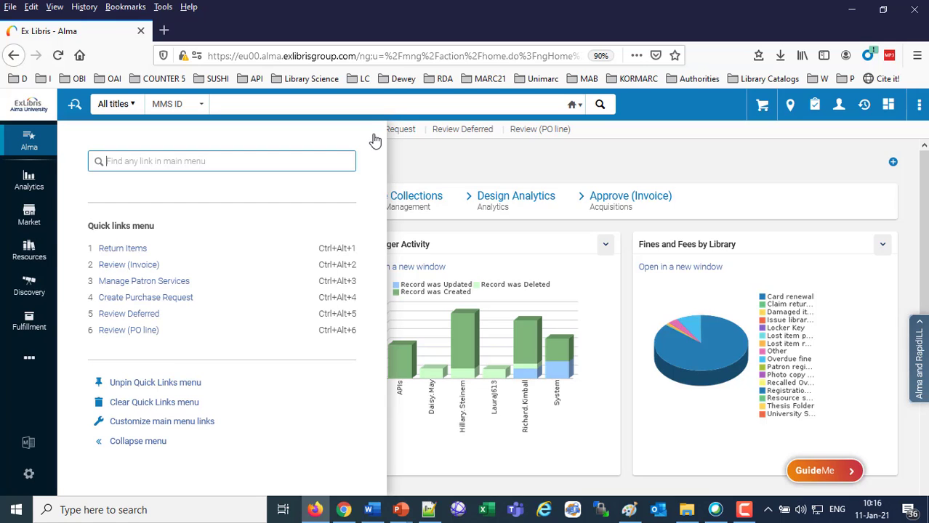
click(490, 171)
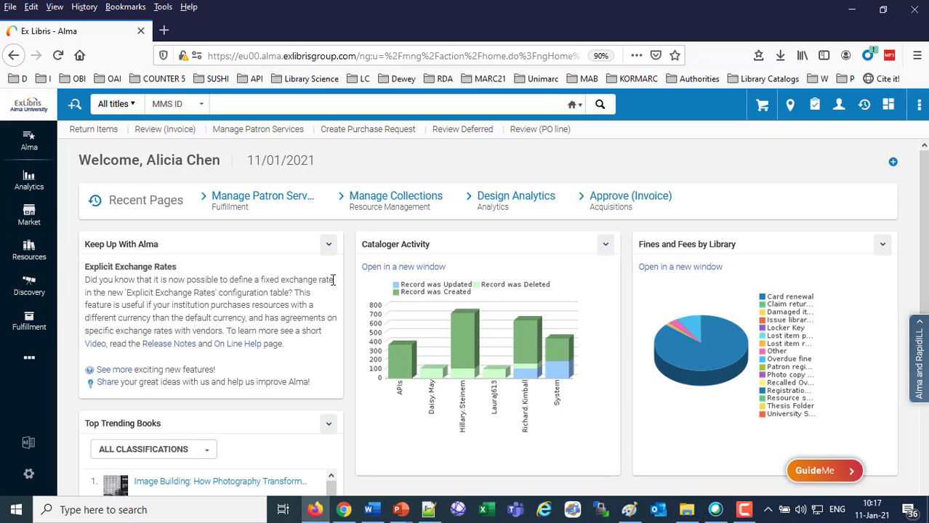
Step: Open the signed-in user's own User Details page from the user account options in the new layout
click(20, 357)
click(839, 105)
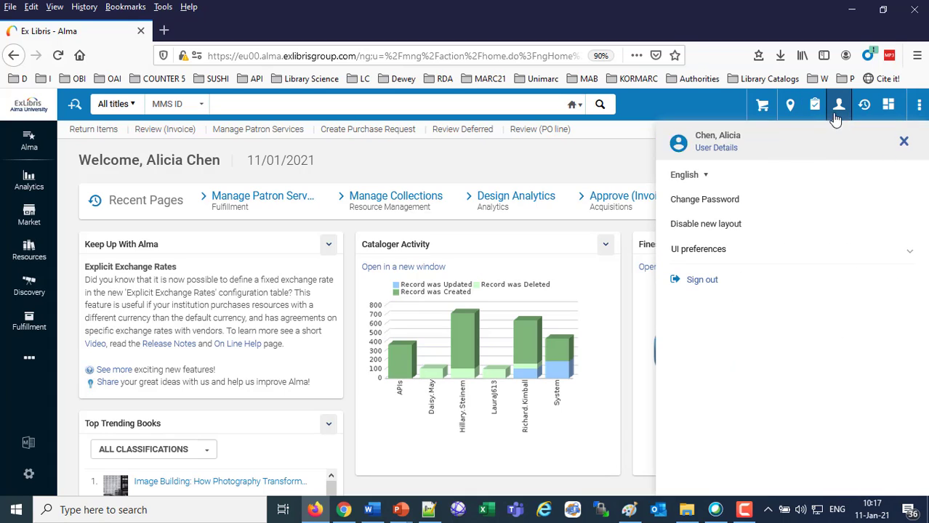
click(716, 148)
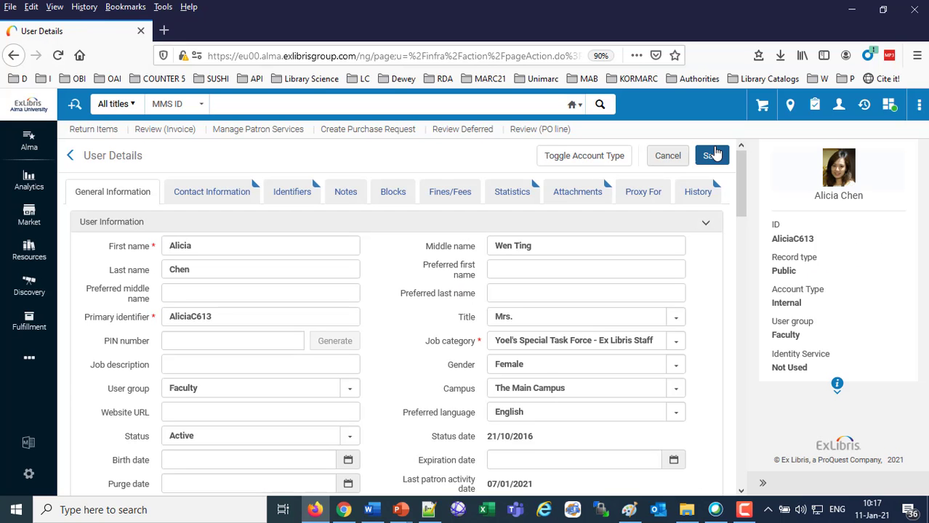
Step: Switch to Chrome and search Users for the same user's full name in the classic layout
click(343, 510)
click(140, 125)
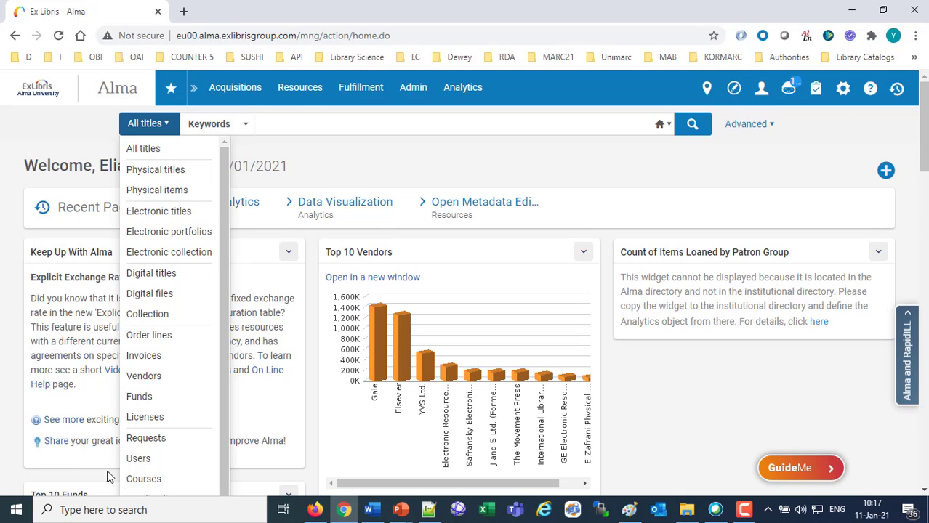
click(145, 460)
click(284, 125)
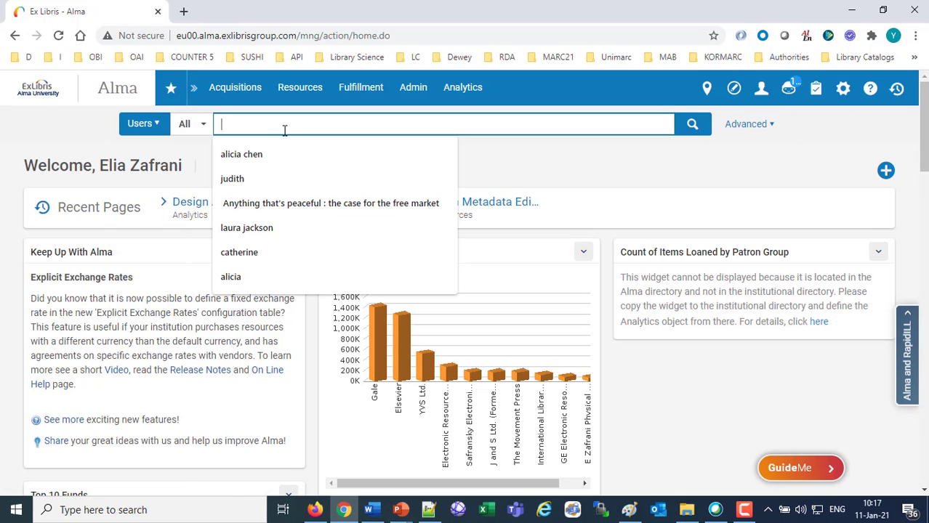
click(273, 156)
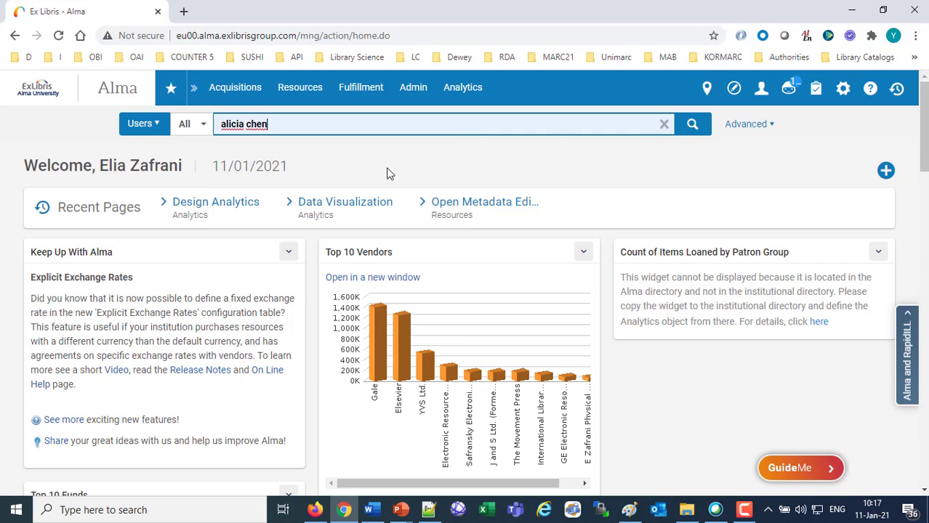
click(704, 130)
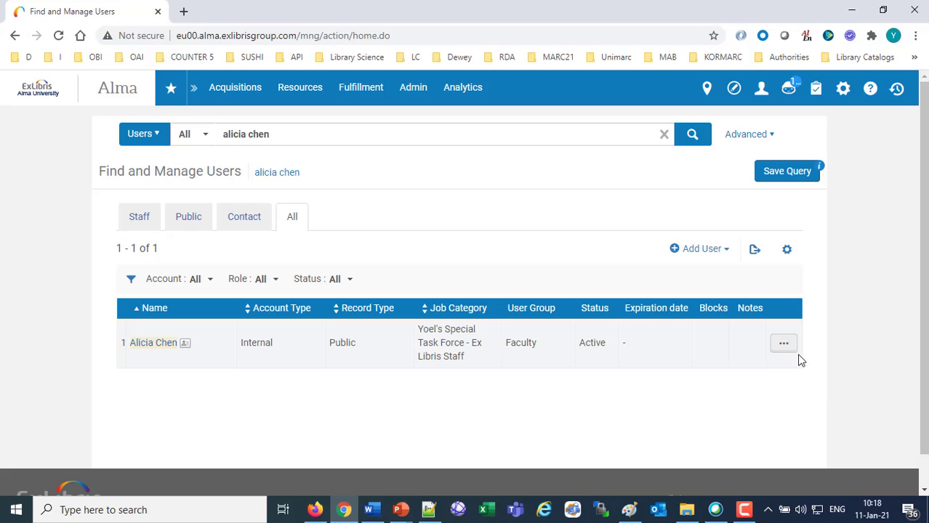
Step: Open the found user's record for editing and look over the User Details page in the classic layout
click(786, 346)
click(722, 369)
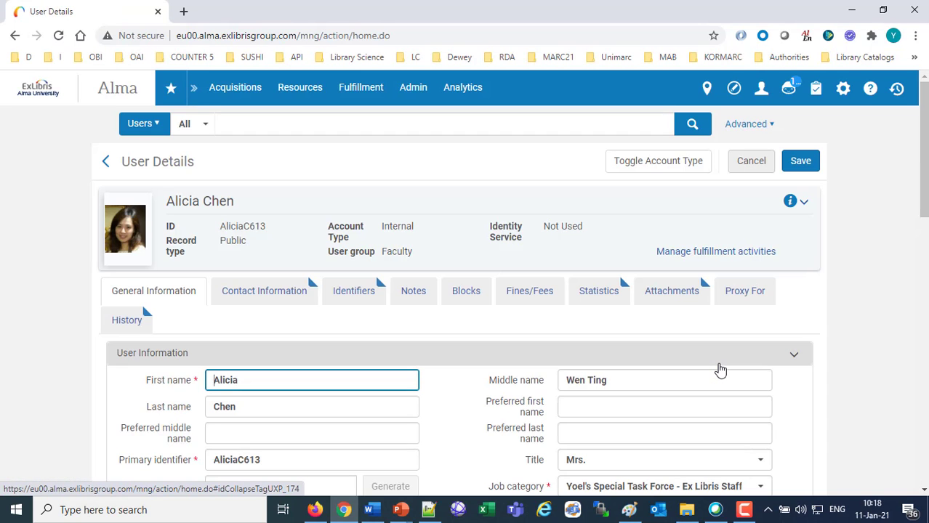
scroll(720, 369, down, 5)
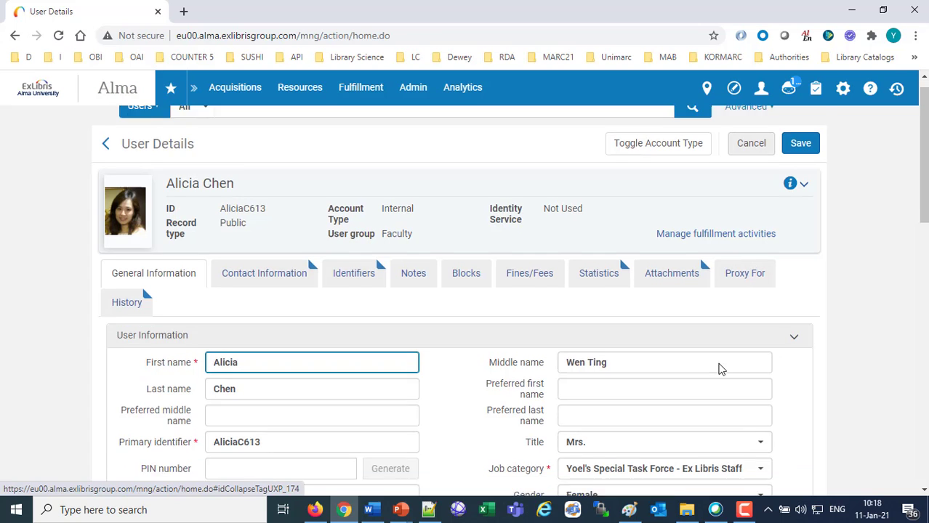
scroll(719, 368, up, 5)
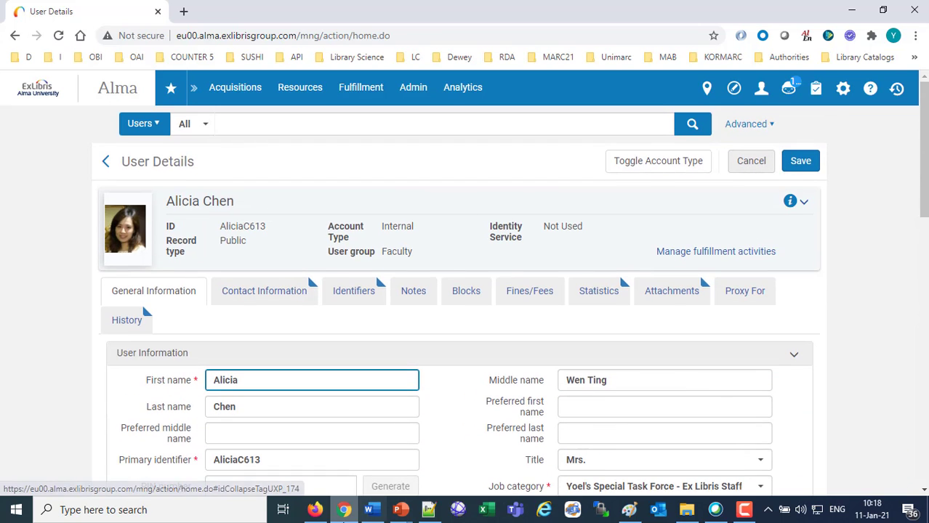
Step: Return to Firefox, view the User Details page at 100% and 110% zoom, and set the zoom back to 90%
click(315, 509)
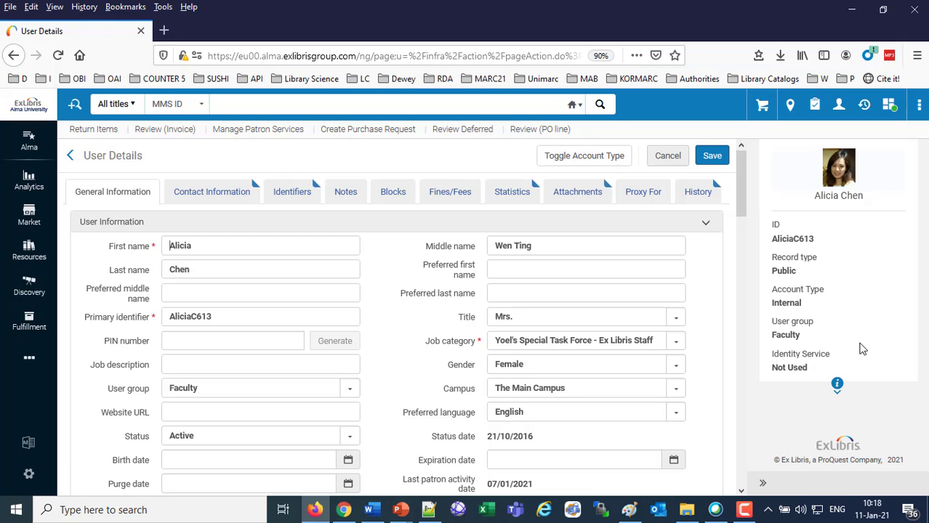
key(ctrl+0)
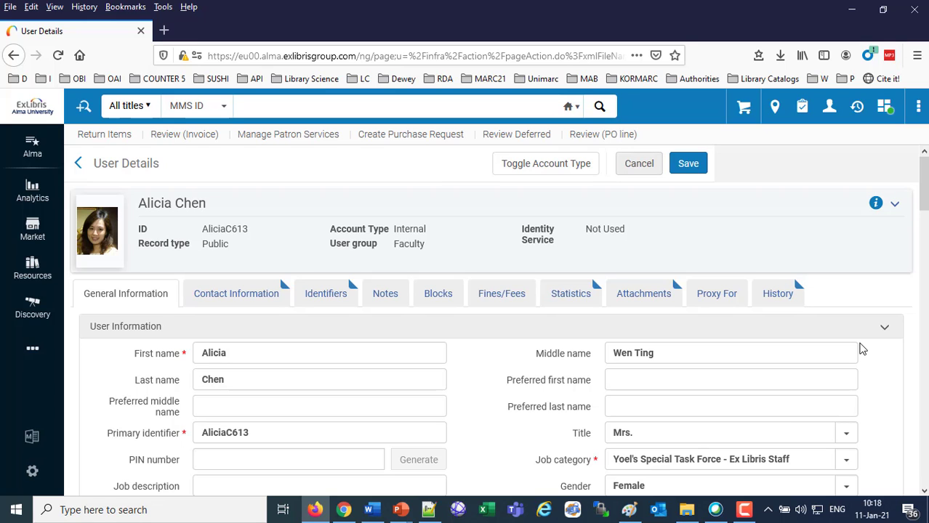
key(ctrl+plus)
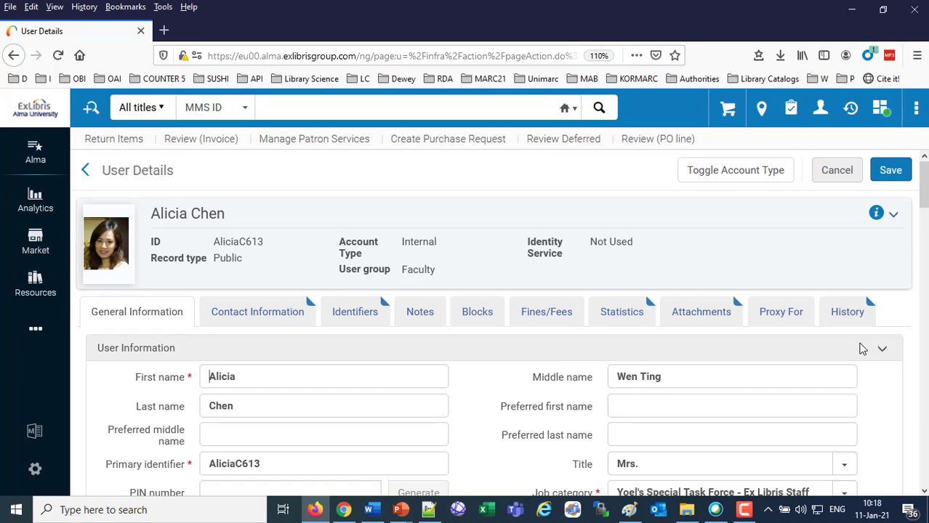
key(ctrl+minus)
key(ctrl+minus)
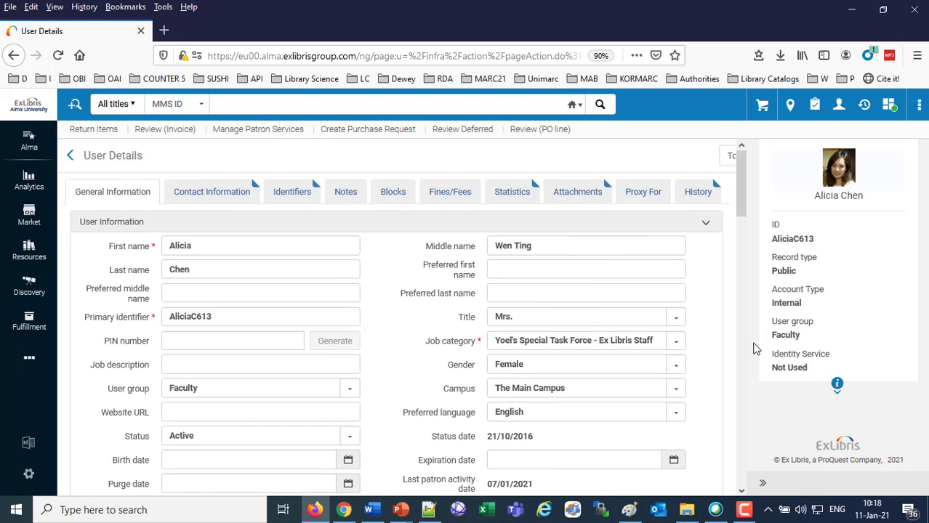
Step: Return to the home page and customize the main menu links to display Acquisitions again, placed second after Analytics
click(35, 108)
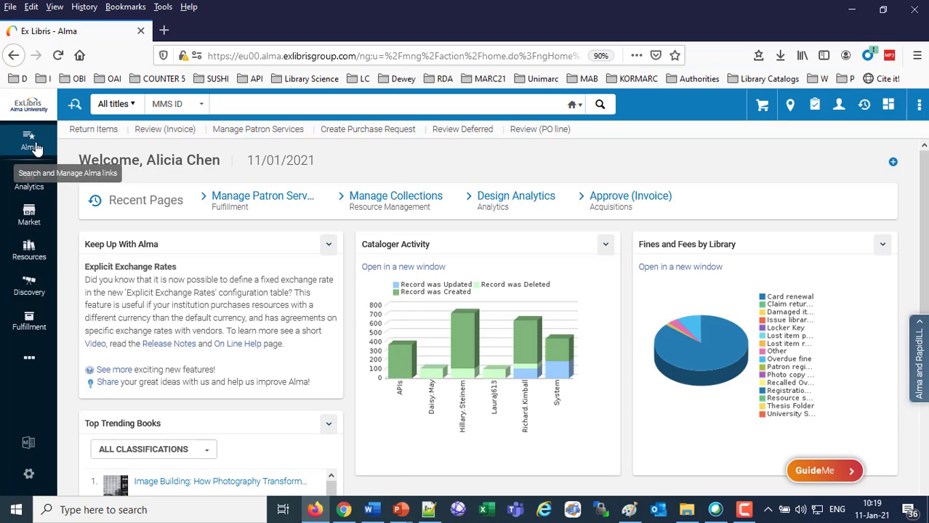
click(30, 138)
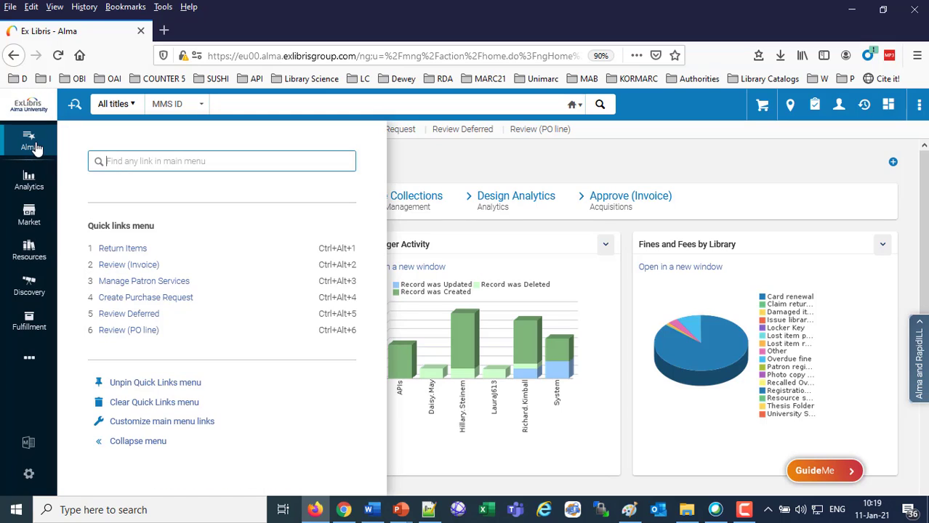
click(164, 424)
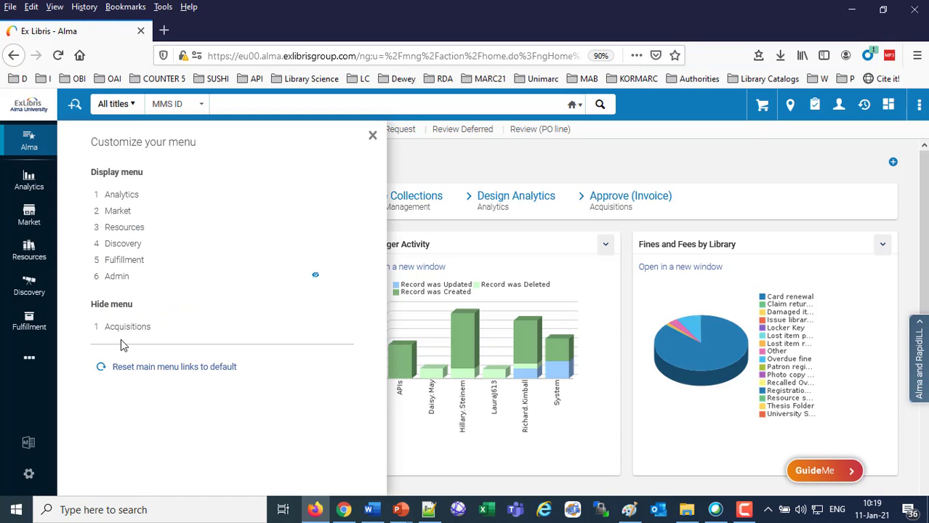
drag(98, 326, 131, 276)
drag(135, 326, 123, 226)
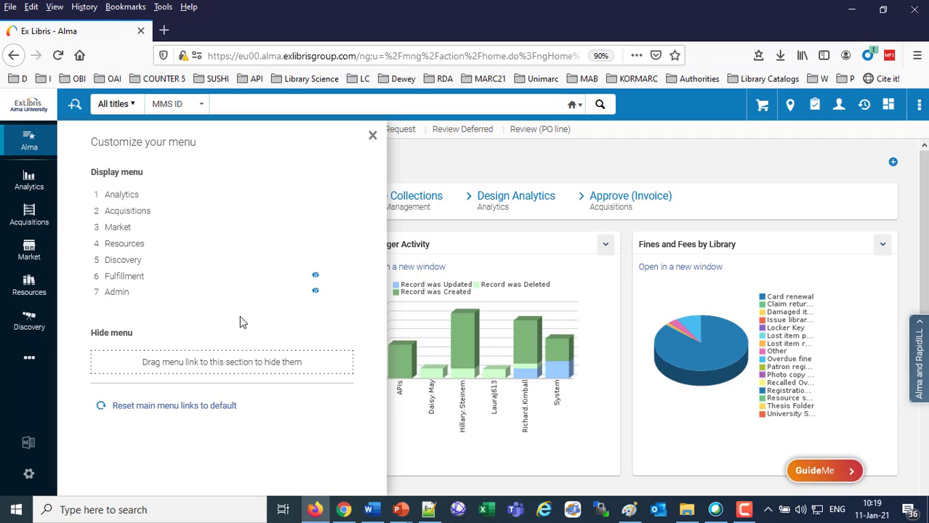
click(373, 138)
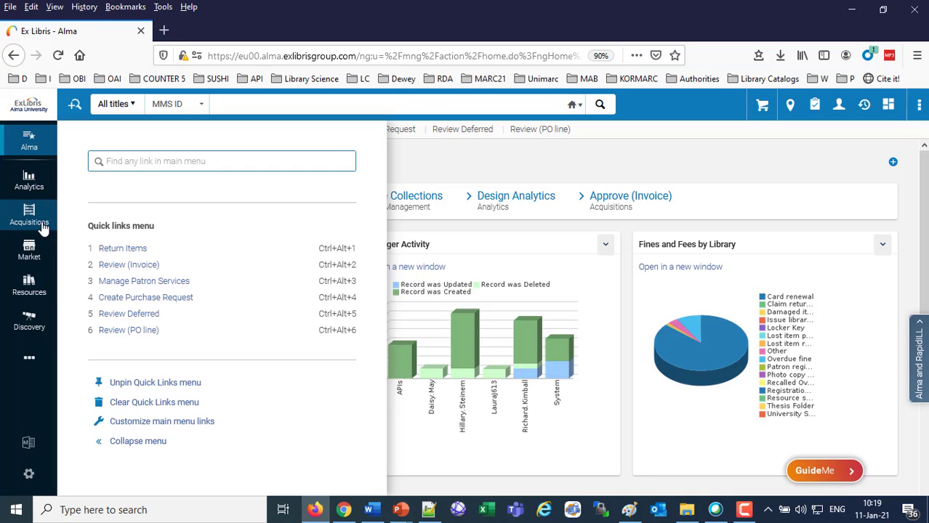
click(430, 170)
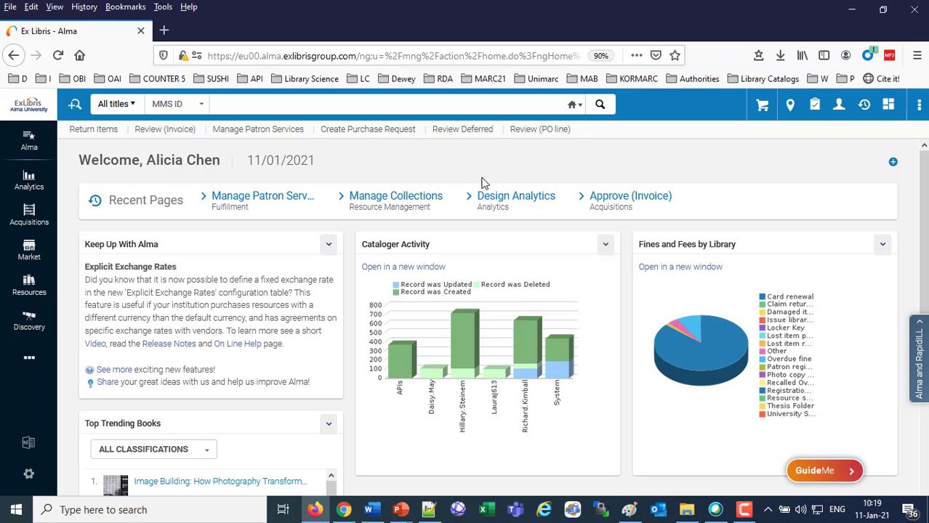
Step: View the main menu links at 100% zoom, check the overflow links, and set the zoom to 80%
key(ctrl+0)
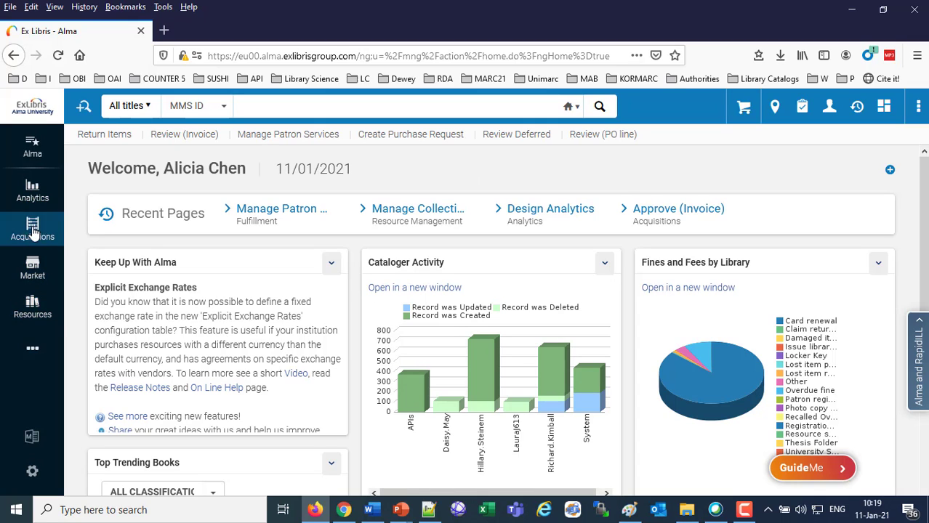
click(32, 353)
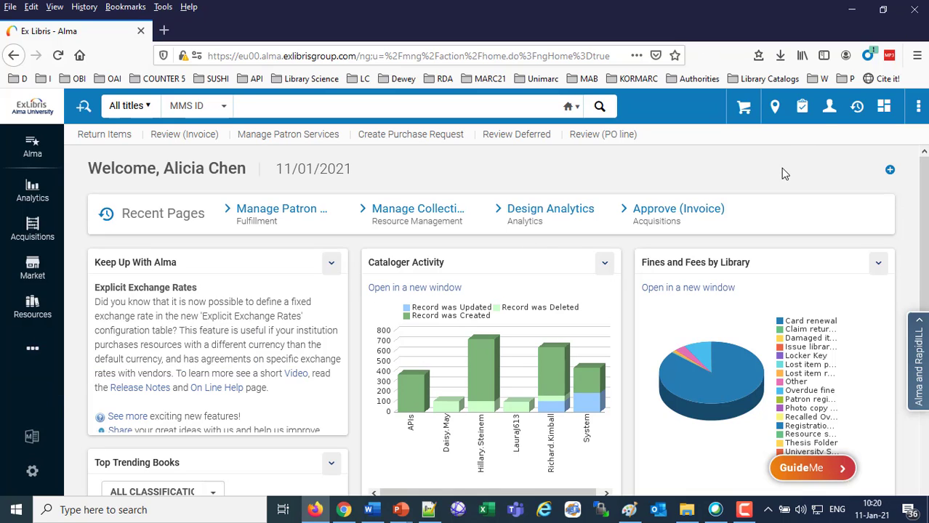
key(ctrl+minus)
key(ctrl+minus)
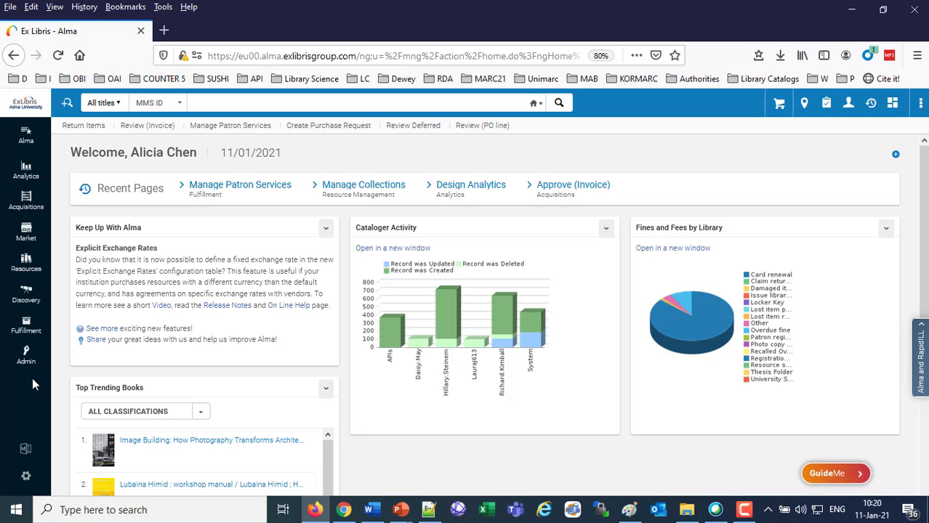
Step: Switch to Chrome, look through the classic layout's task list, and open the Reading List - Unassigned - being prepared tasks
click(344, 510)
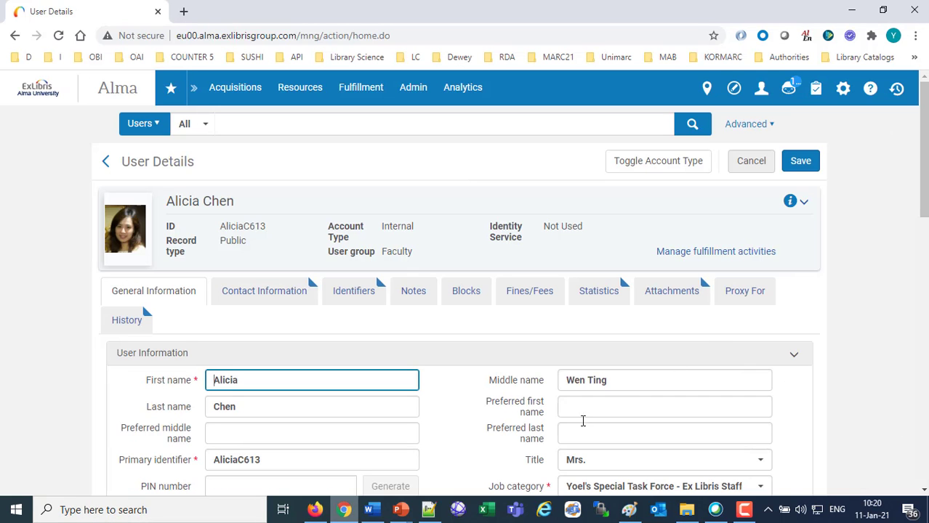
click(817, 89)
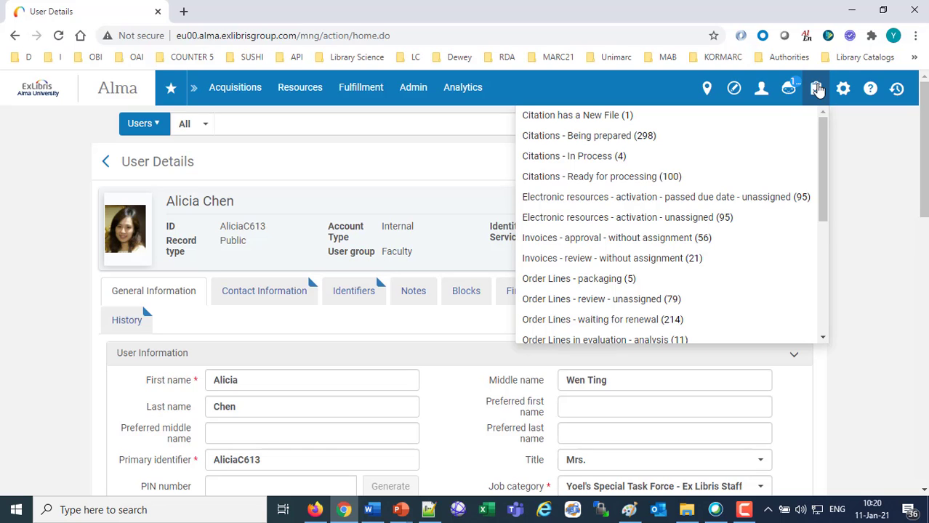
drag(823, 145, 840, 293)
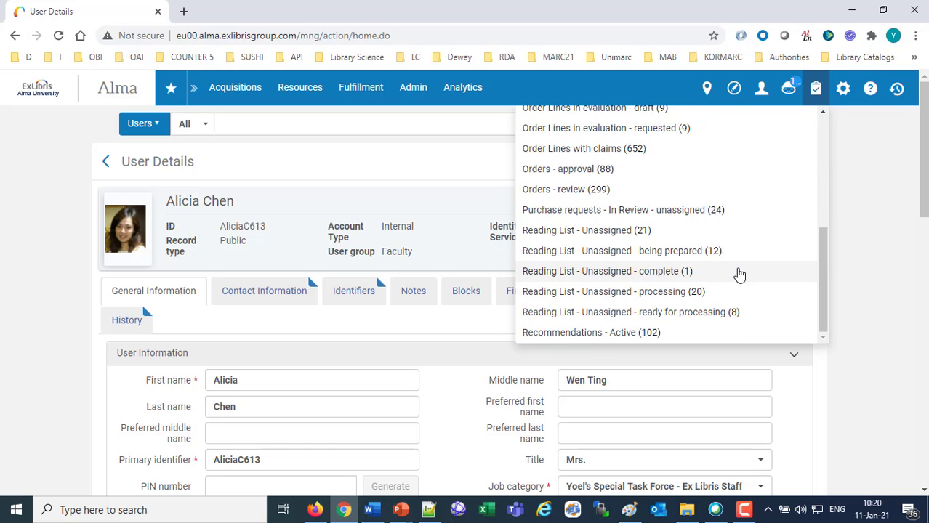
click(690, 257)
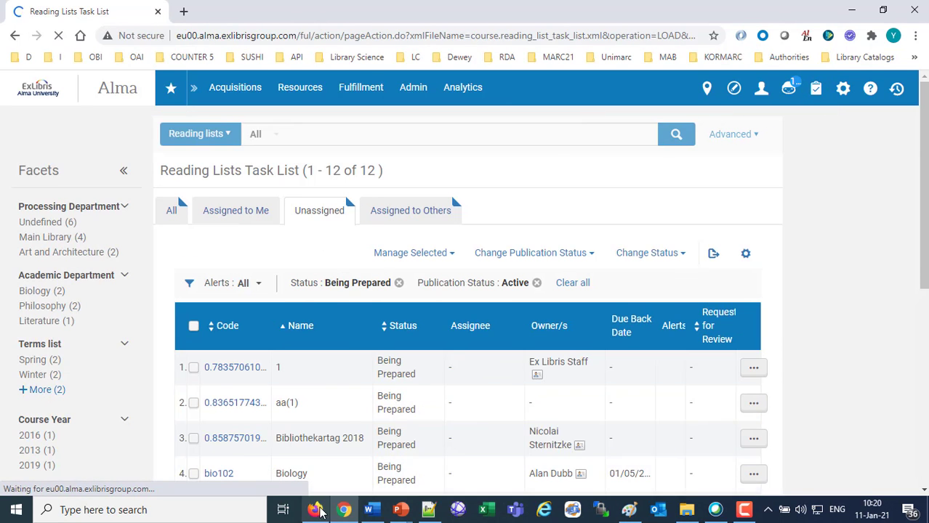
Step: Return to Firefox, open the new layout's Tasks list, and collapse and re-expand the Citations category
click(317, 510)
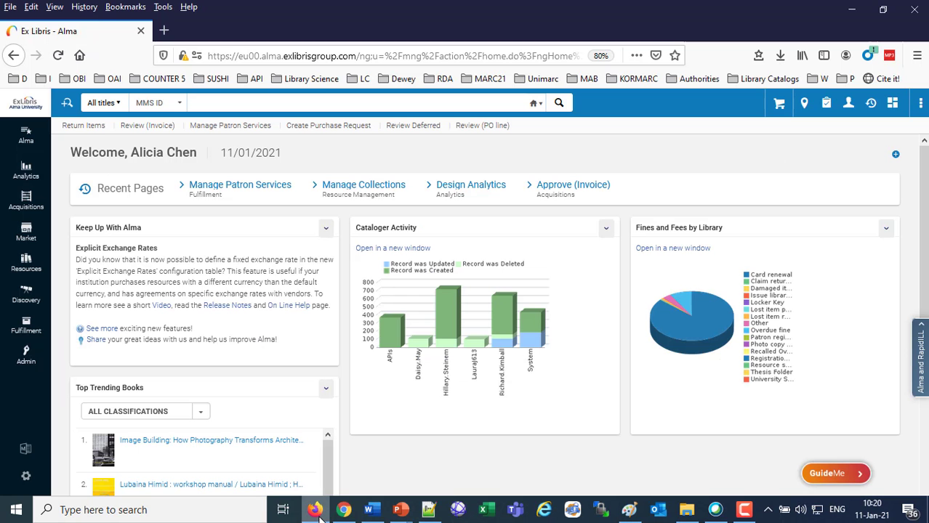
click(826, 104)
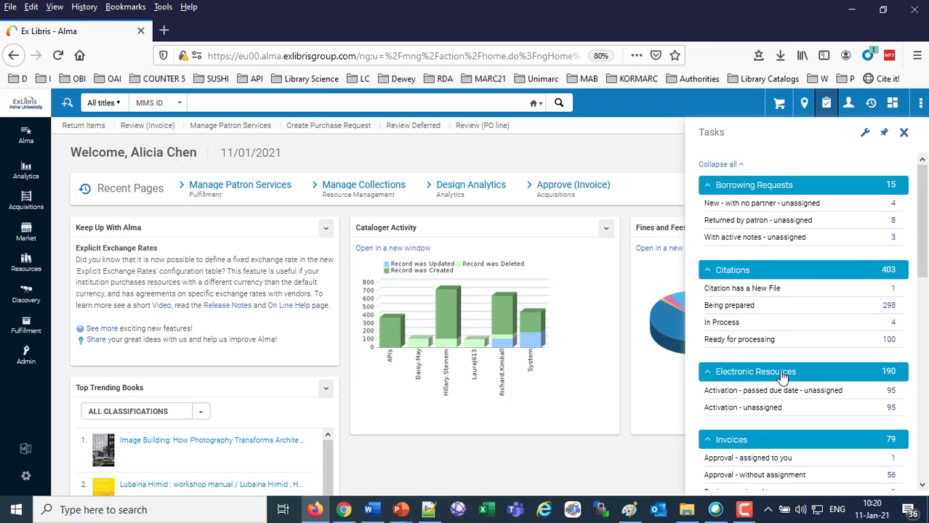
click(707, 271)
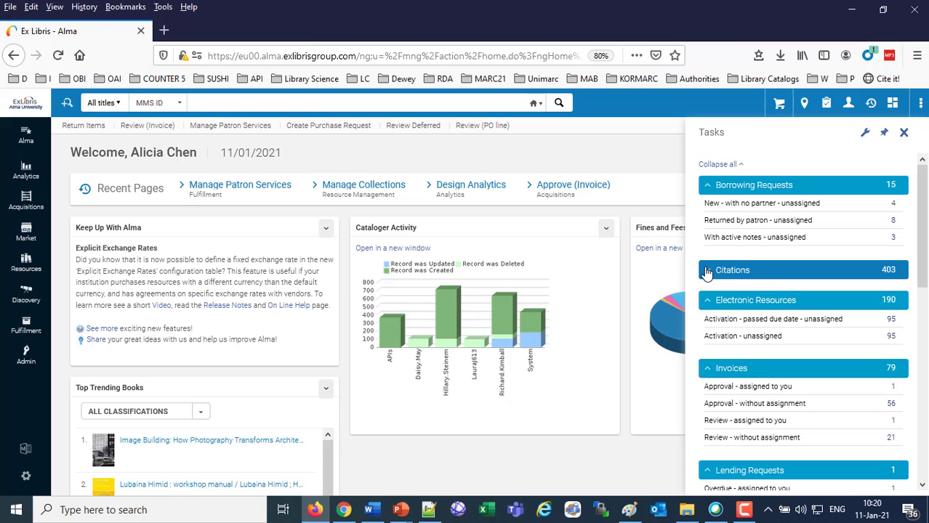
click(707, 270)
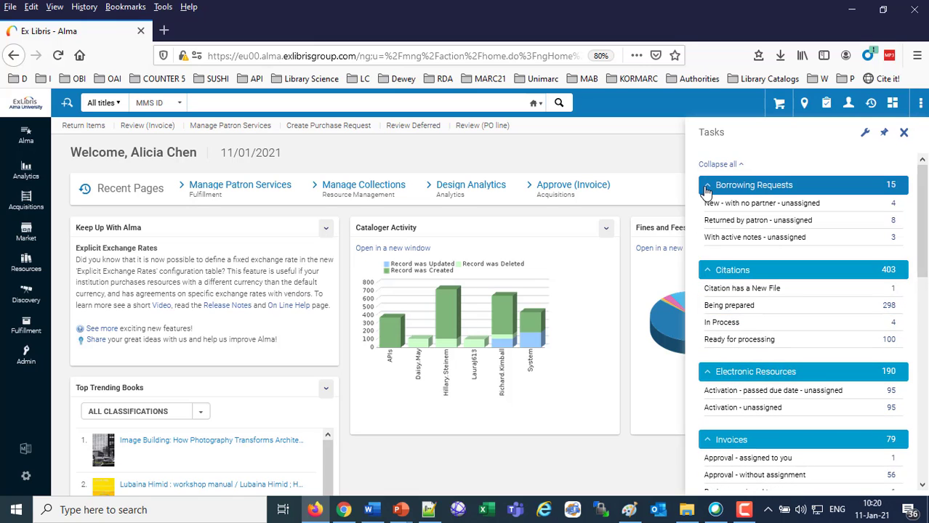
Step: Collapse the task categories one by one, from Borrowing Requests through Reading Lists
click(707, 187)
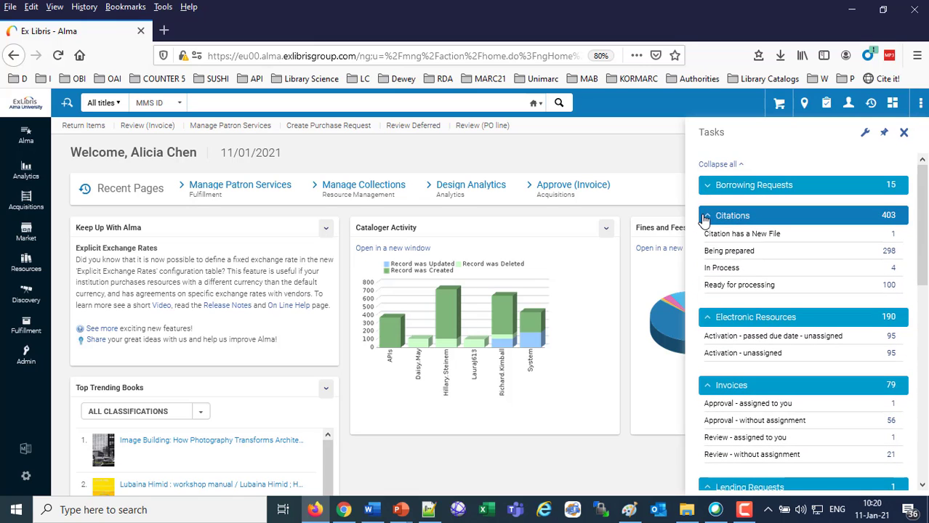
click(707, 216)
click(709, 246)
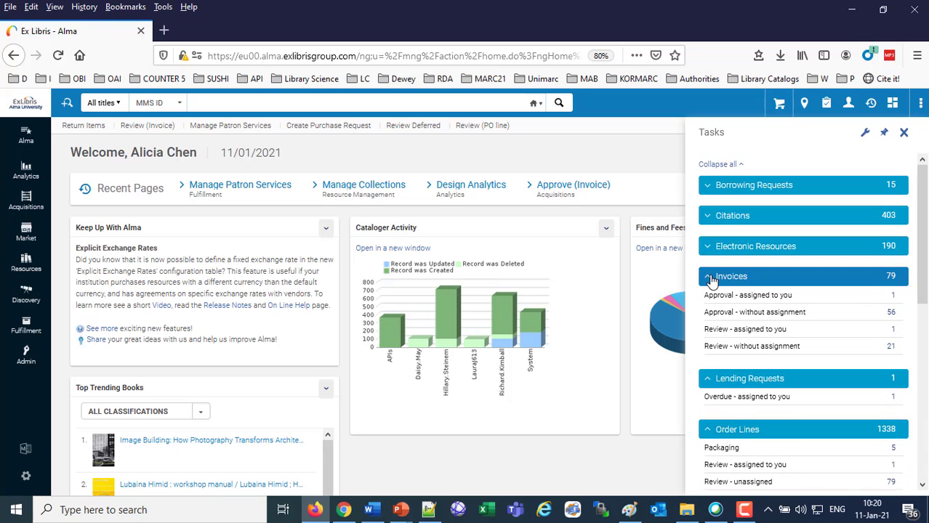
click(710, 275)
click(709, 309)
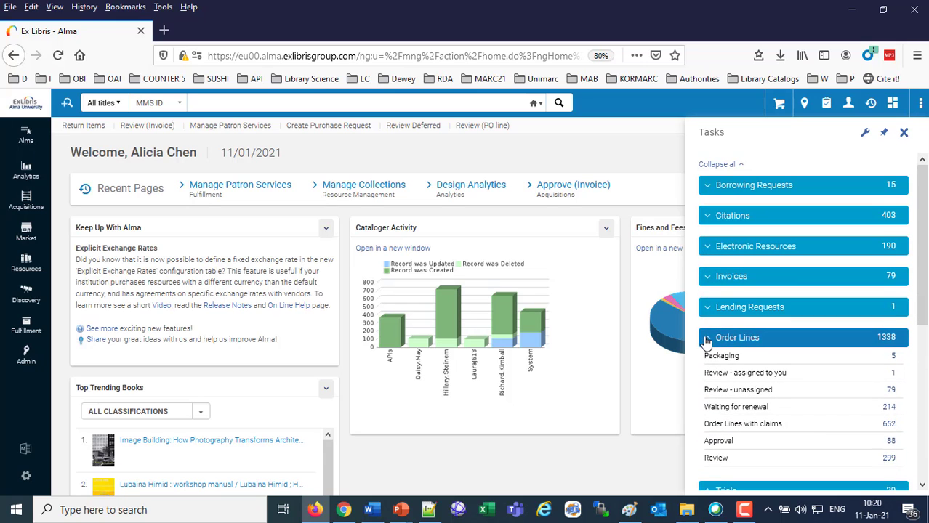
click(709, 337)
click(709, 368)
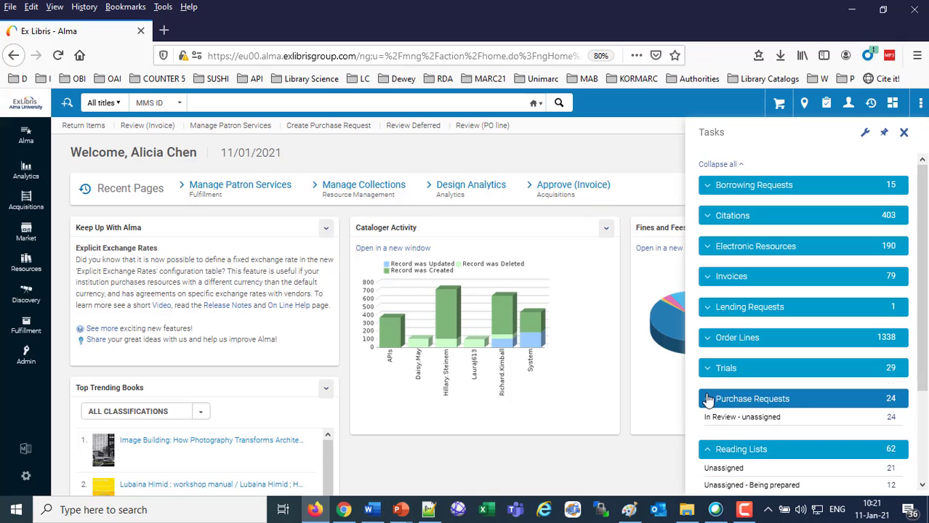
click(709, 399)
triple_click(715, 427)
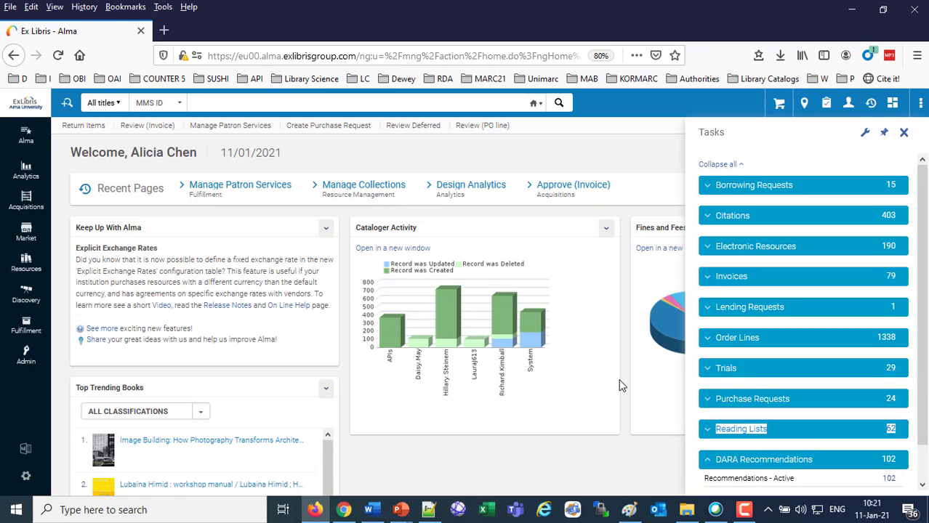